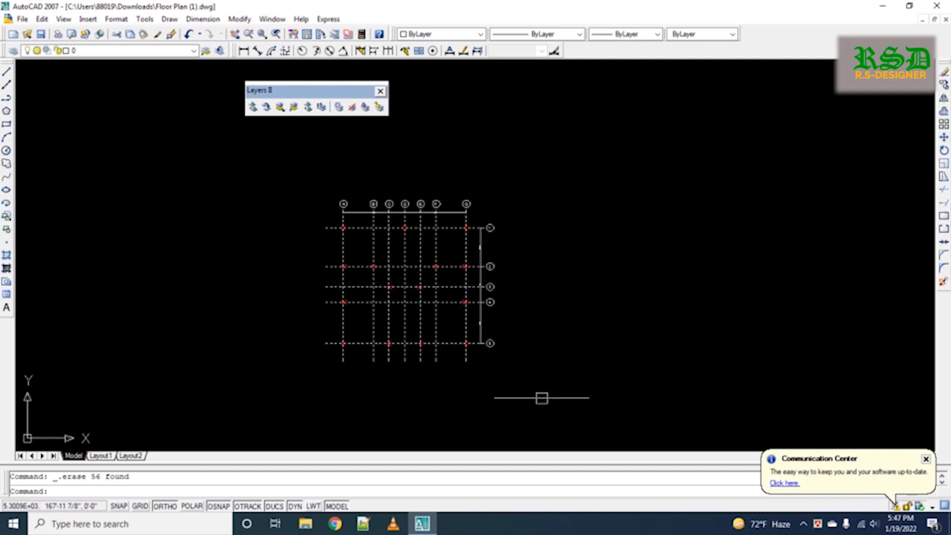
# Copy the whole column grid, including its bubbles and dimensions, horizontally to the empty area right of the original.
pyautogui.click(527, 399)
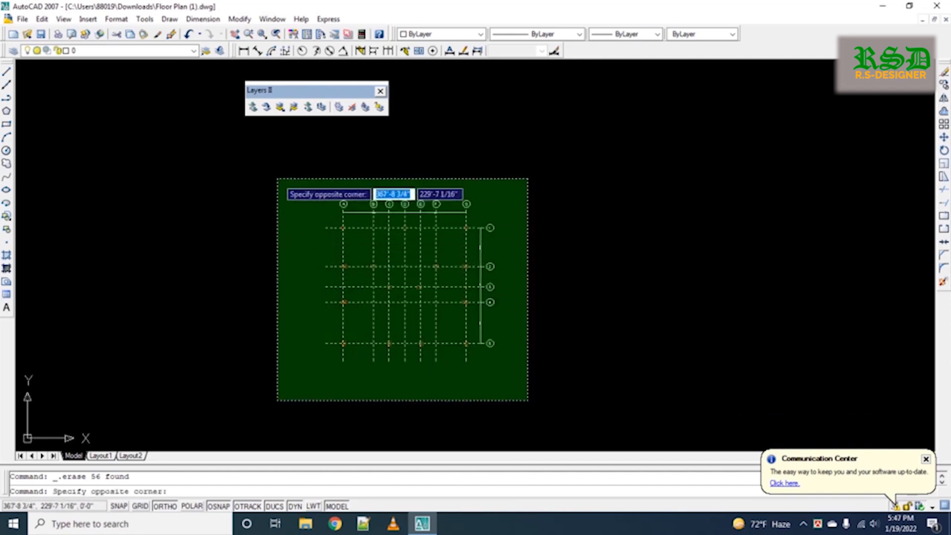
pyautogui.click(277, 173)
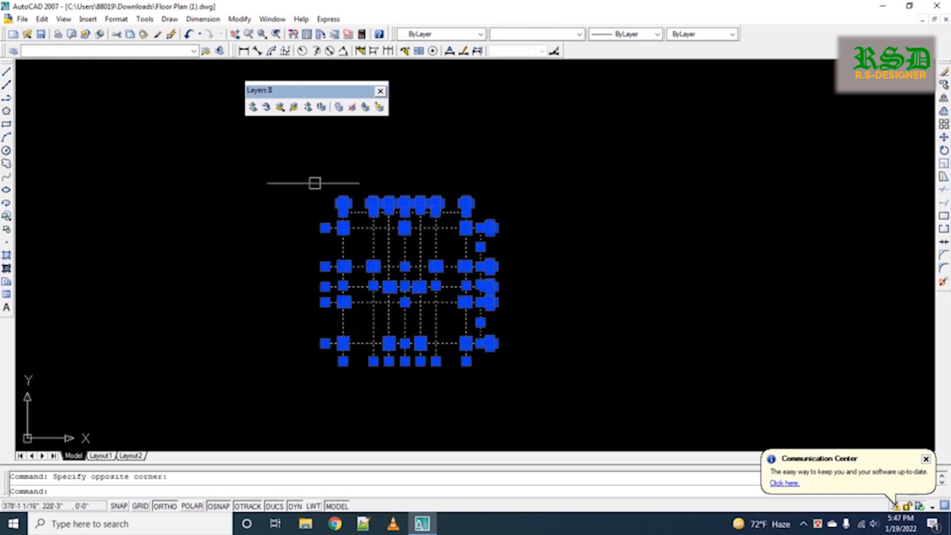
pyautogui.write('co')
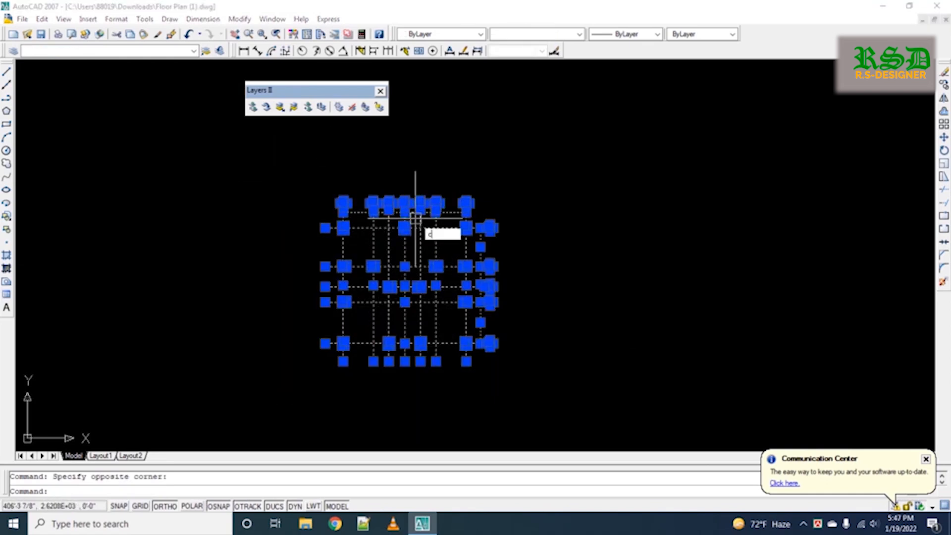
pyautogui.press('Return')
pyautogui.click(323, 147)
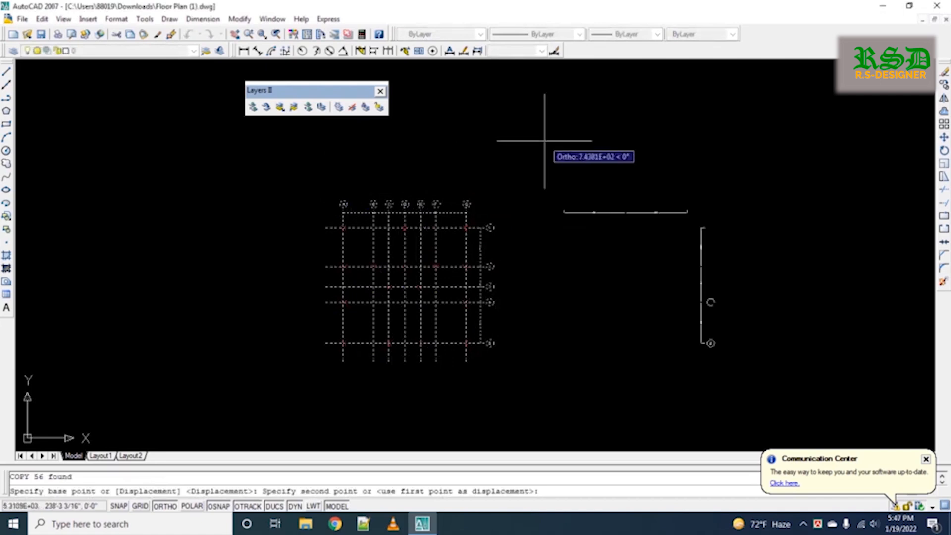
pyautogui.click(597, 145)
pyautogui.press('Escape')
# Try to erase the lettered grid bubbles A to G and the horizontal dimensions from the copied plan.
pyautogui.scroll(-1, 689, 251)
pyautogui.moveTo(688, 251); pyautogui.dragTo(505, 243, button='middle')
pyautogui.scroll(6, 454, 195)
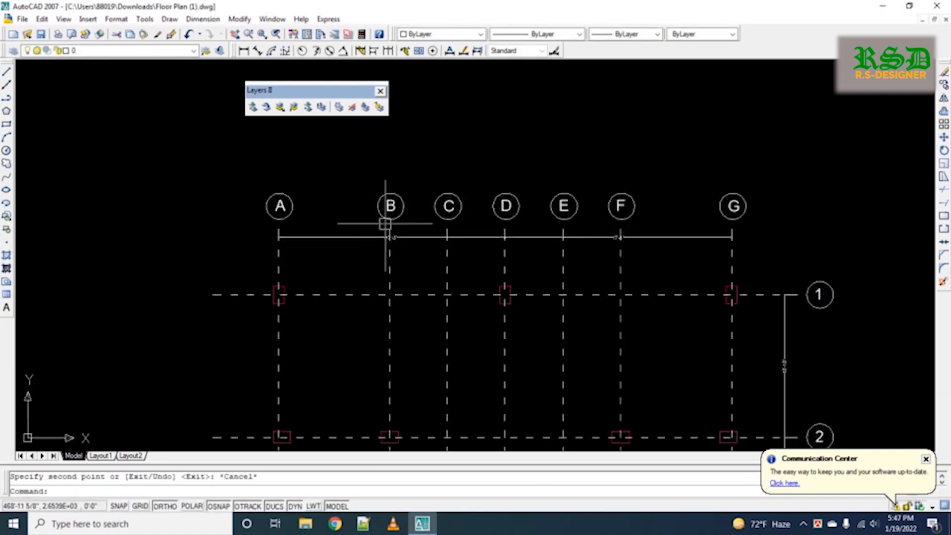
pyautogui.click(887, 144)
pyautogui.click(216, 238)
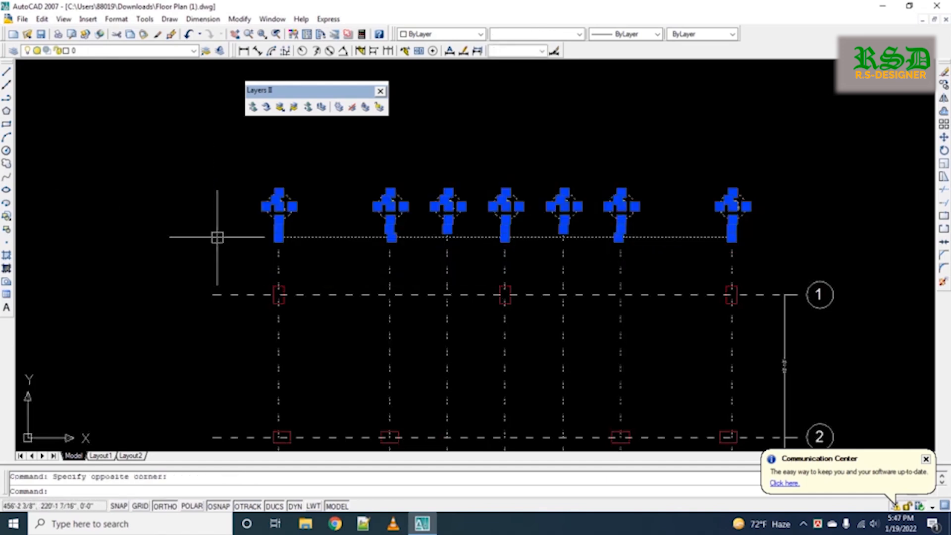
pyautogui.press('Delete')
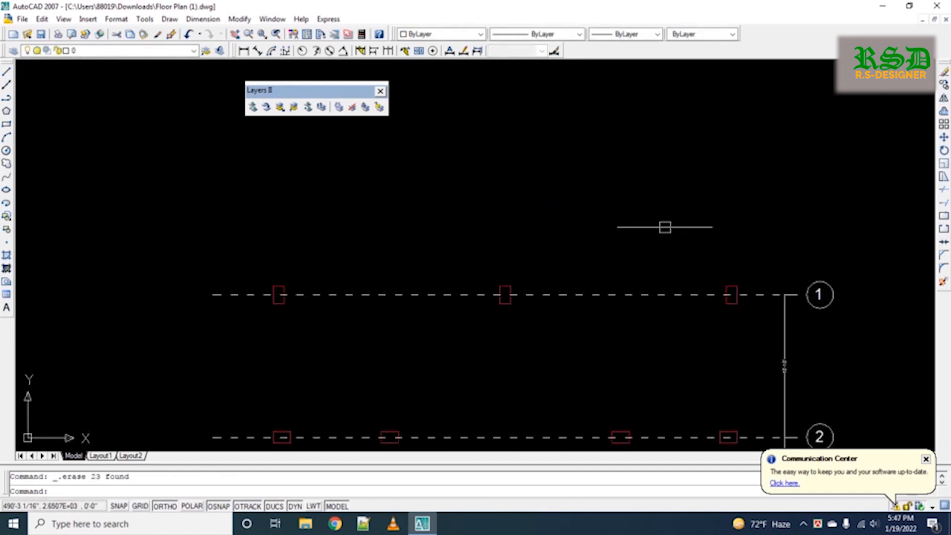
pyautogui.hotkey('ctrl', 'z')
# Erase the lettered bubbles A to G and the horizontal dimensions above the copied grid, keeping the vertical grid lines.
pyautogui.click(794, 143)
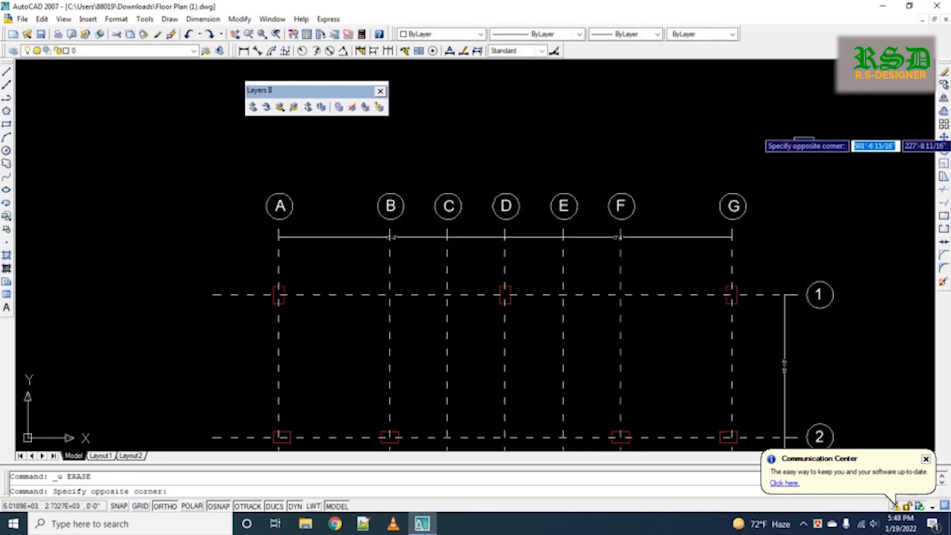
pyautogui.click(846, 122)
pyautogui.click(799, 126)
pyautogui.click(199, 201)
pyautogui.press('Delete')
pyautogui.click(477, 236)
pyautogui.press('Delete')
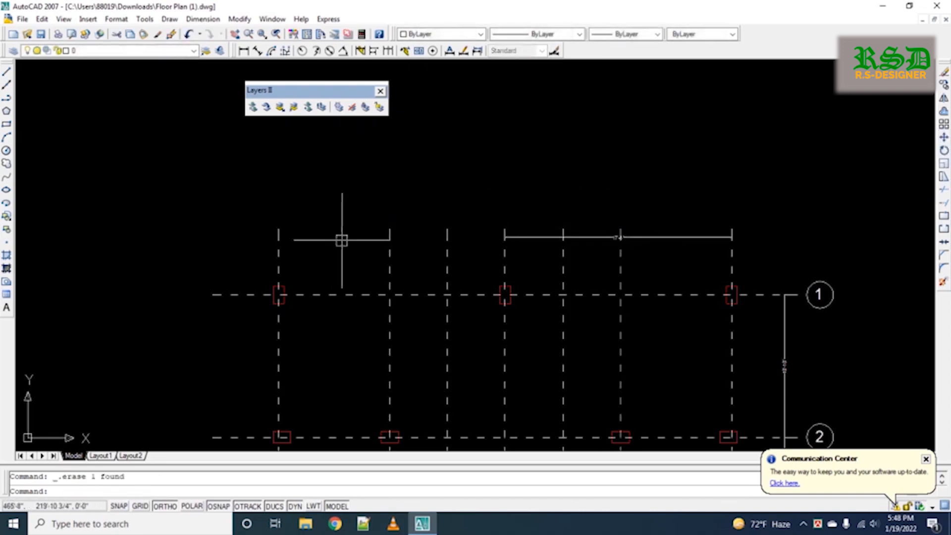
pyautogui.click(550, 240)
pyautogui.press('Delete')
# Erase the numbered bubbles 1 to 5 and the vertical dimensions beside the copied grid.
pyautogui.scroll(-2, 659, 239)
pyautogui.moveTo(701, 403)
pyautogui.mouseDown(button='middle')
pyautogui.moveTo(615, 185)
pyautogui.moveTo(600, 298)
pyautogui.mouseUp(button='middle')
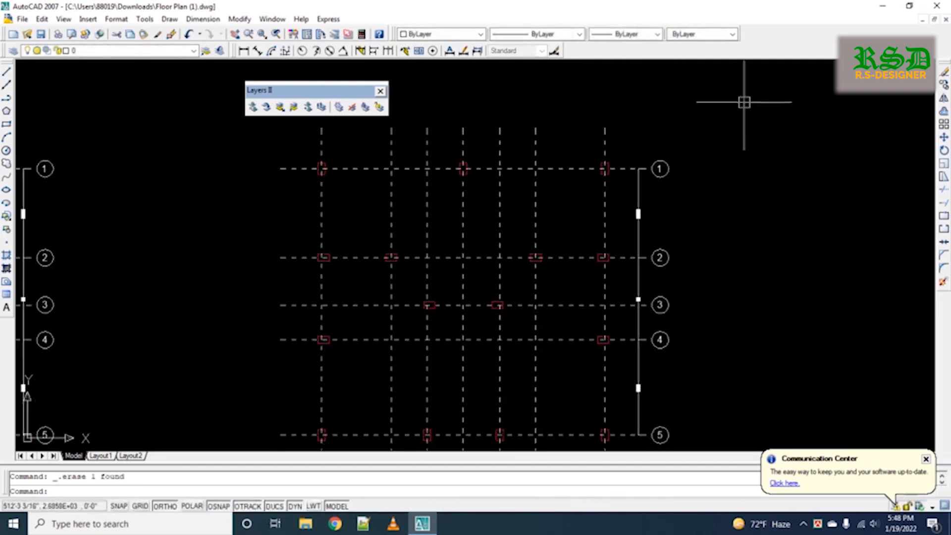
pyautogui.click(709, 139)
pyautogui.click(651, 445)
pyautogui.press('Delete')
pyautogui.click(643, 214)
pyautogui.press('Delete')
pyautogui.click(639, 282)
pyautogui.press('Delete')
pyautogui.click(638, 388)
pyautogui.press('Delete')
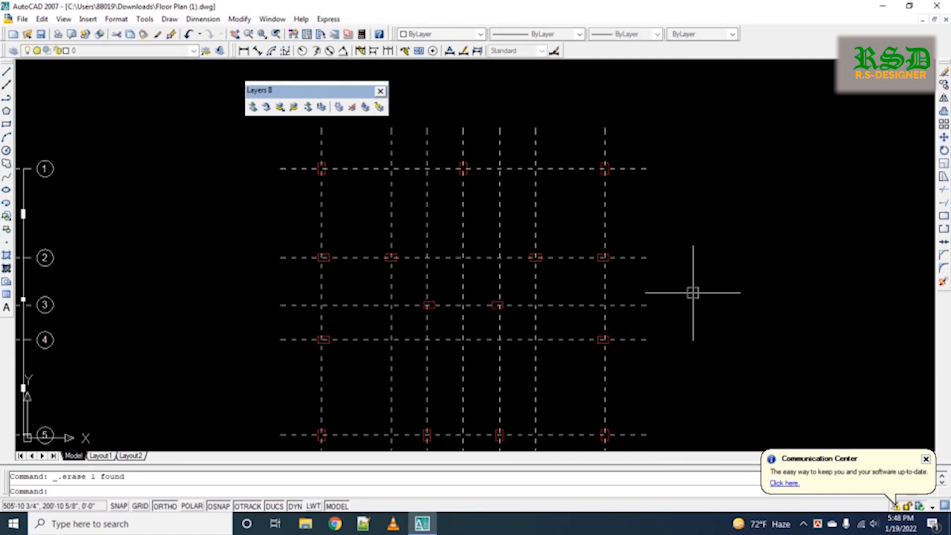
# Examine the column positions and grid line intersections across the copied plan.
pyautogui.scroll(-2, 680, 223)
pyautogui.scroll(5, 452, 186)
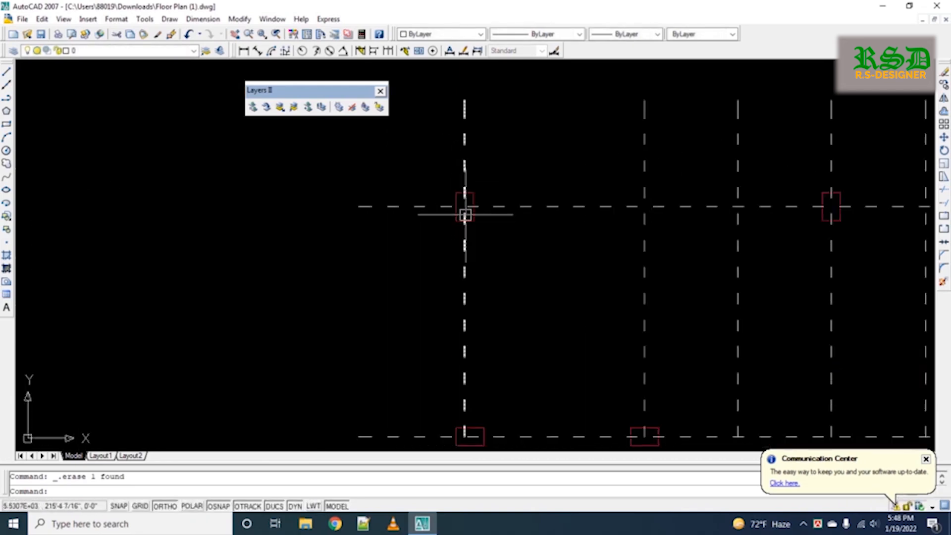
pyautogui.scroll(-3, 412, 248)
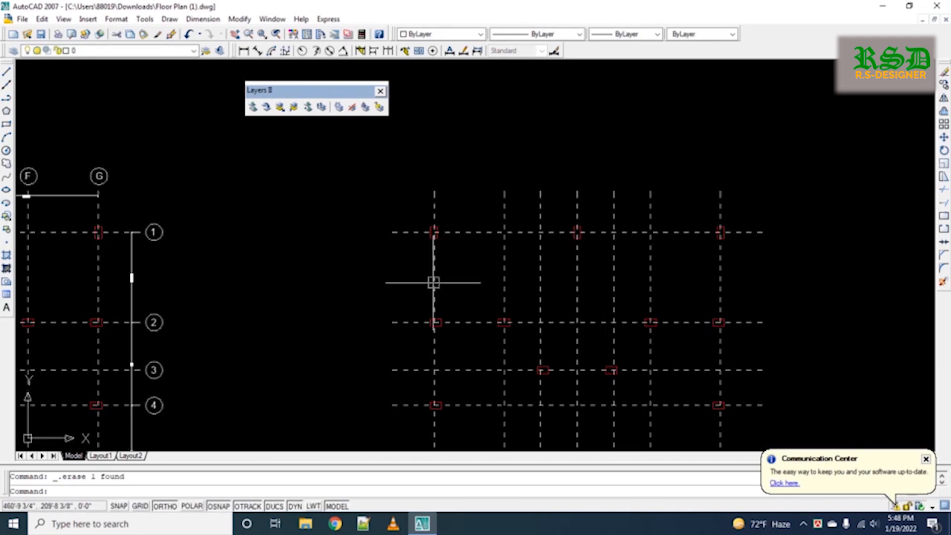
pyautogui.moveTo(435, 261)
pyautogui.mouseDown(button='middle')
pyautogui.moveTo(454, 257)
pyautogui.moveTo(398, 267)
pyautogui.moveTo(368, 230)
pyautogui.mouseUp(button='middle')
pyautogui.scroll(-3, 363, 233)
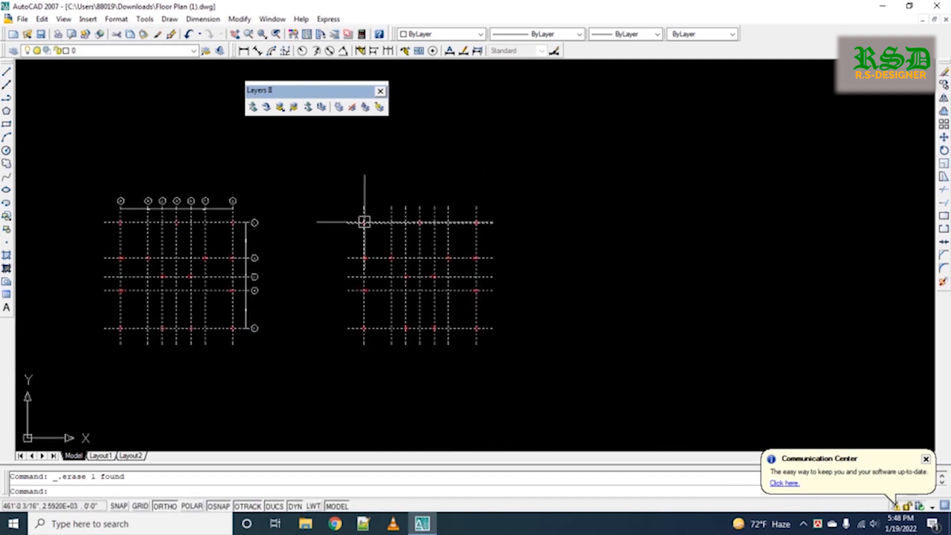
pyautogui.scroll(4, 364, 222)
pyautogui.scroll(3, 371, 287)
pyautogui.scroll(-3, 327, 235)
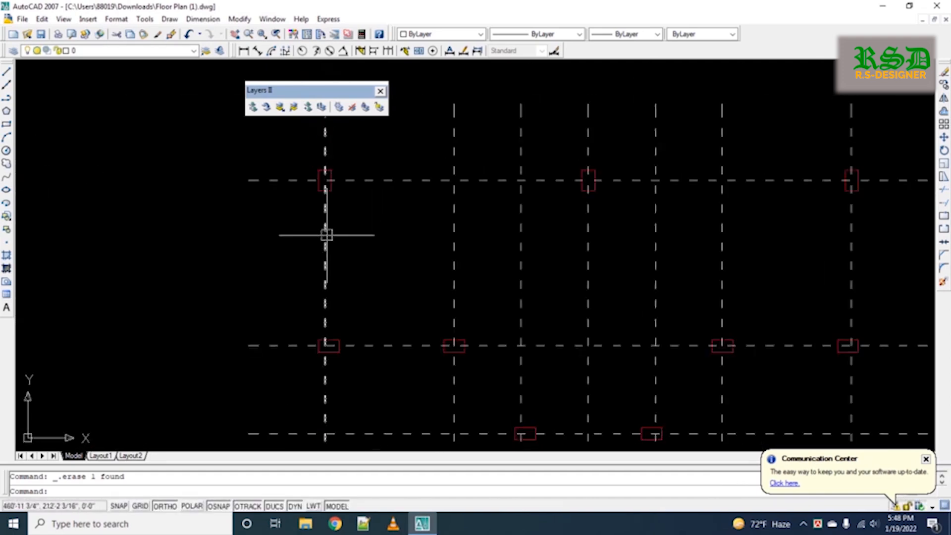
pyautogui.moveTo(356, 184); pyautogui.dragTo(323, 276, button='middle')
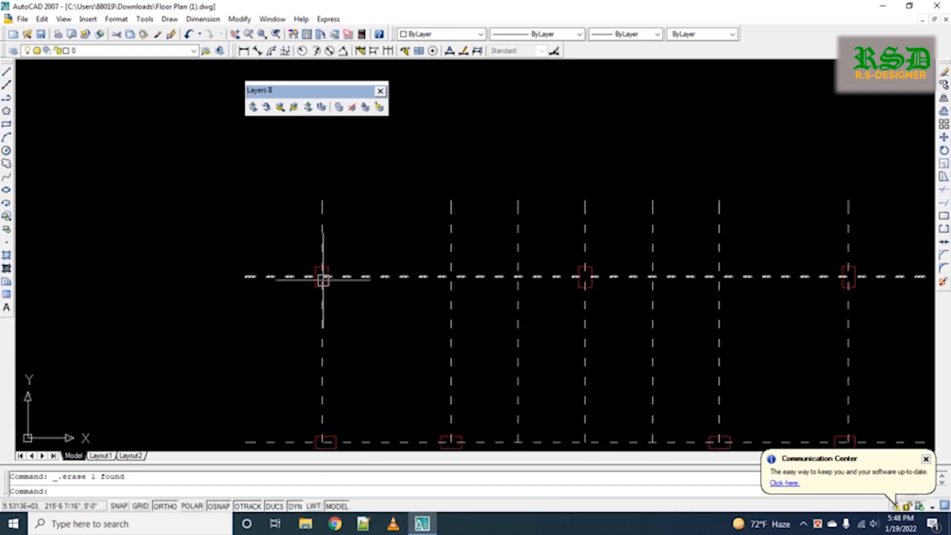
pyautogui.scroll(4, 323, 277)
pyautogui.scroll(-3, 313, 263)
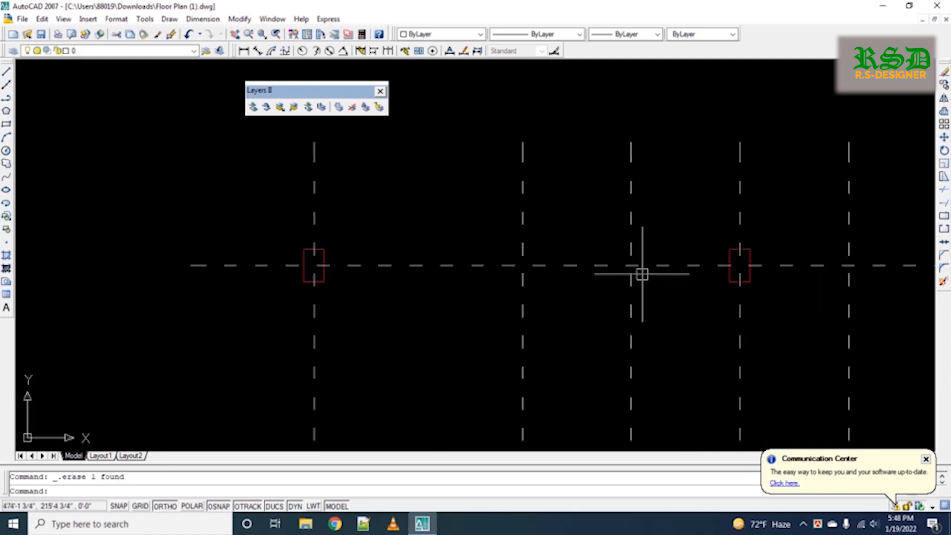
pyautogui.scroll(-5, 337, 295)
pyautogui.scroll(3, 334, 294)
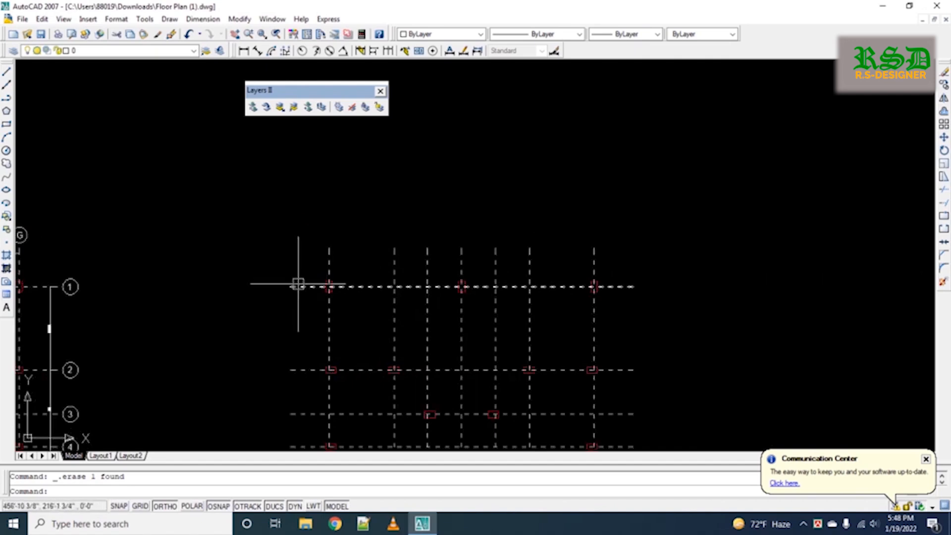
pyautogui.moveTo(298, 286)
pyautogui.mouseDown(button='middle')
pyautogui.moveTo(381, 199)
pyautogui.moveTo(387, 215)
pyautogui.mouseUp(button='middle')
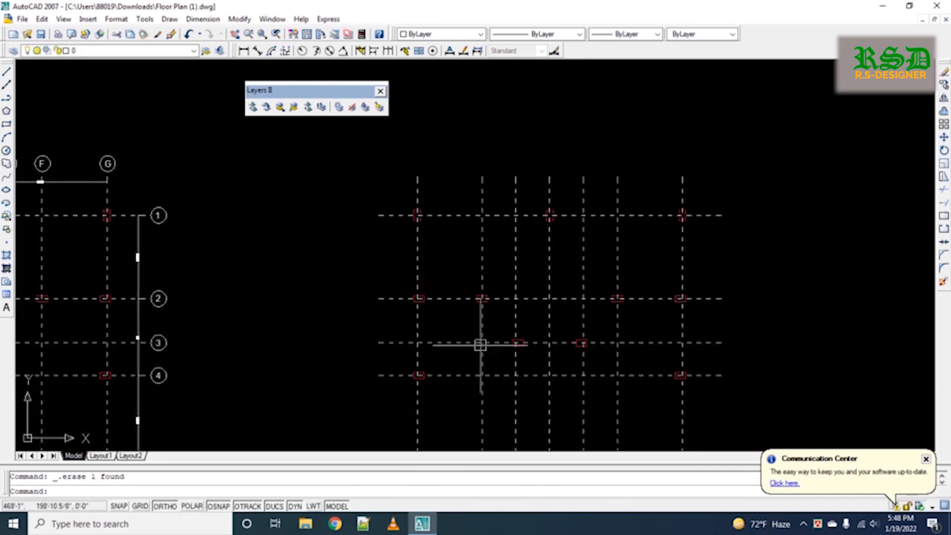
pyautogui.moveTo(473, 345)
pyautogui.mouseDown(button='middle')
pyautogui.moveTo(370, 229)
pyautogui.moveTo(336, 211)
pyautogui.mouseUp(button='middle')
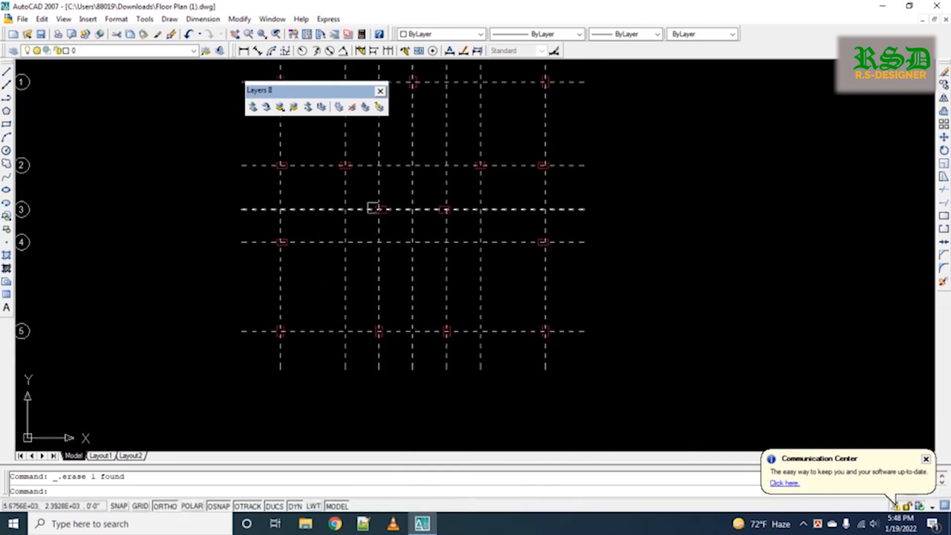
pyautogui.moveTo(325, 186)
pyautogui.mouseDown(button='middle')
pyautogui.moveTo(306, 302)
pyautogui.moveTo(254, 232)
pyautogui.mouseUp(button='middle')
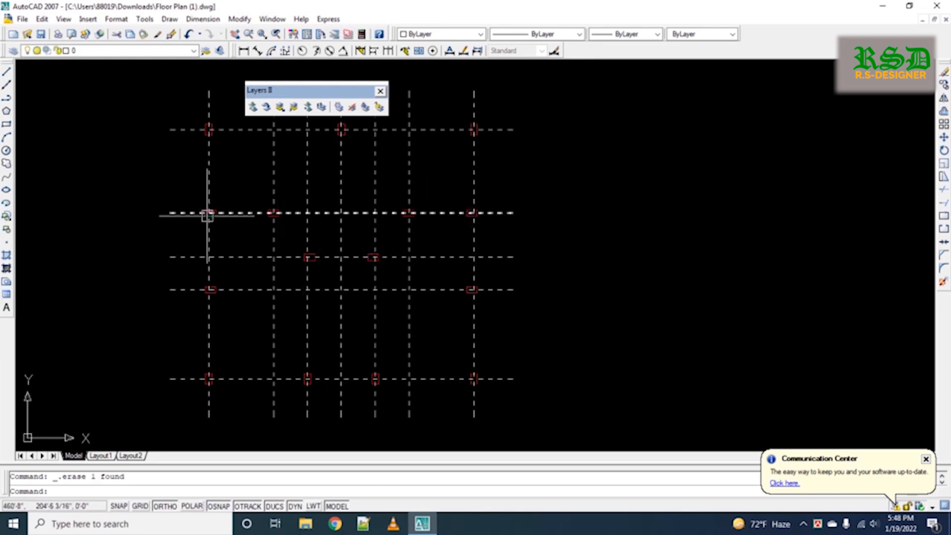
pyautogui.moveTo(250, 175)
pyautogui.mouseDown(button='middle')
pyautogui.moveTo(274, 267)
pyautogui.moveTo(262, 211)
pyautogui.mouseUp(button='middle')
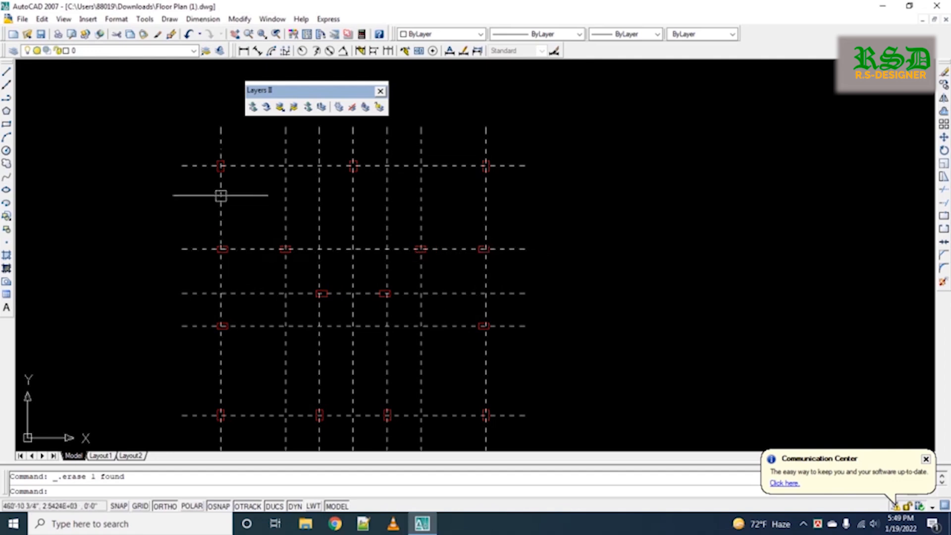
# Draw a 5' by 5' rectangle in the empty area above the upper-left corner of the copied grid.
pyautogui.scroll(3, 219, 202)
pyautogui.scroll(4, 219, 202)
pyautogui.moveTo(170, 125)
pyautogui.mouseDown(button='middle')
pyautogui.moveTo(202, 216)
pyautogui.moveTo(203, 249)
pyautogui.mouseUp(button='middle')
pyautogui.press('Escape')
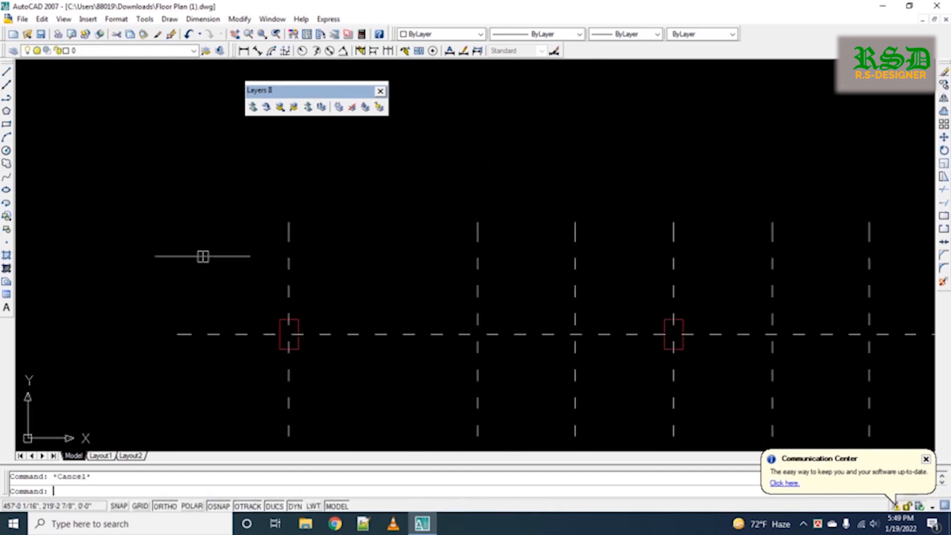
pyautogui.write('re')
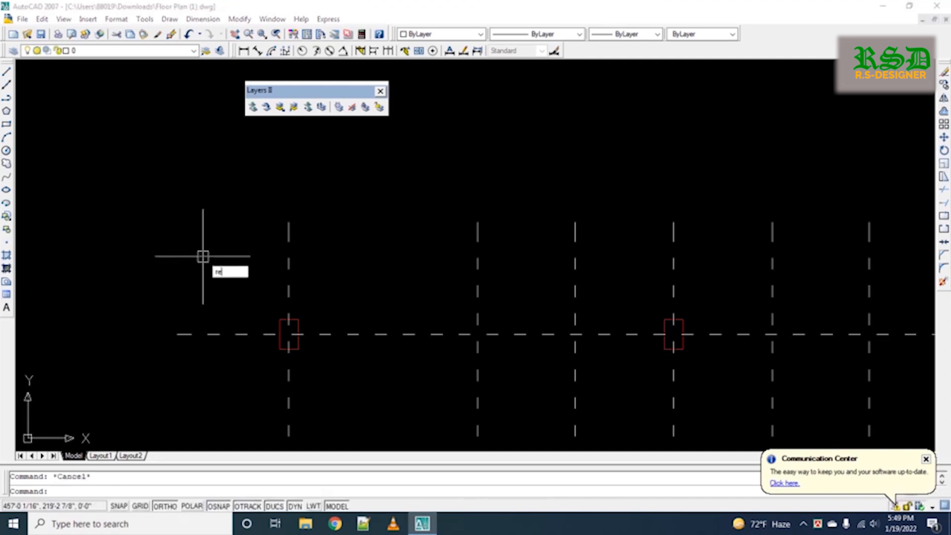
pyautogui.write('c')
pyautogui.press('Return')
pyautogui.click(137, 170)
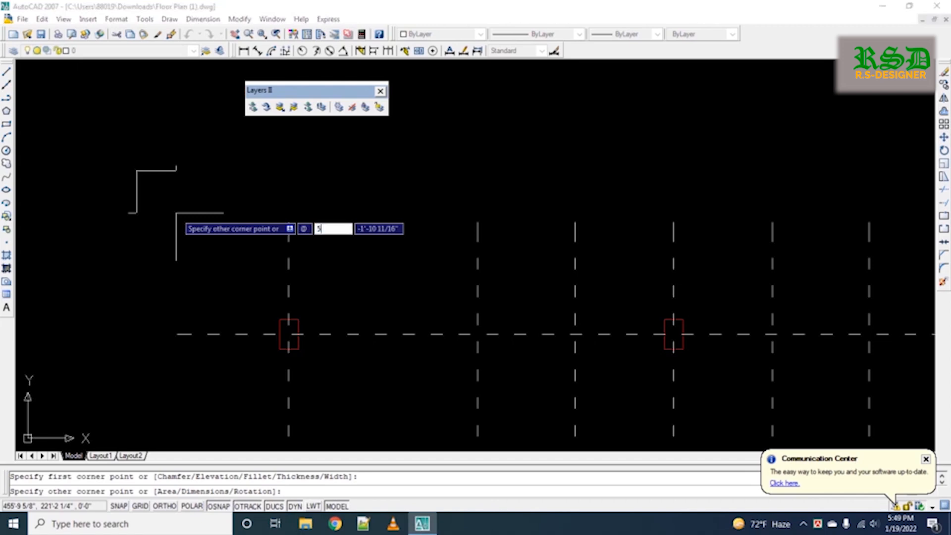
pyautogui.write("5'")
pyautogui.press('Tab')
pyautogui.write("5'")
pyautogui.press('Return')
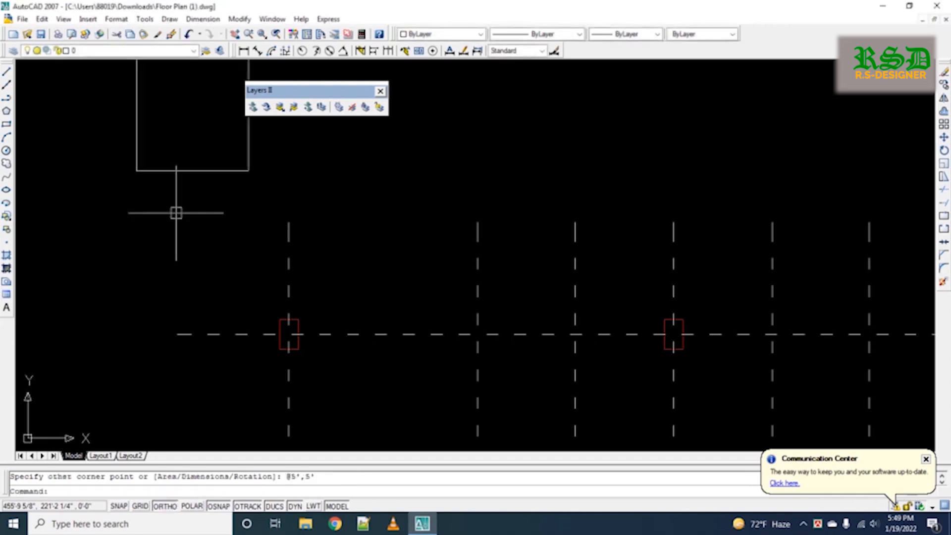
# Try to draw a diagonal line from the 5' square's upper-right corner to its lower-left corner.
pyautogui.scroll(-4, 171, 205)
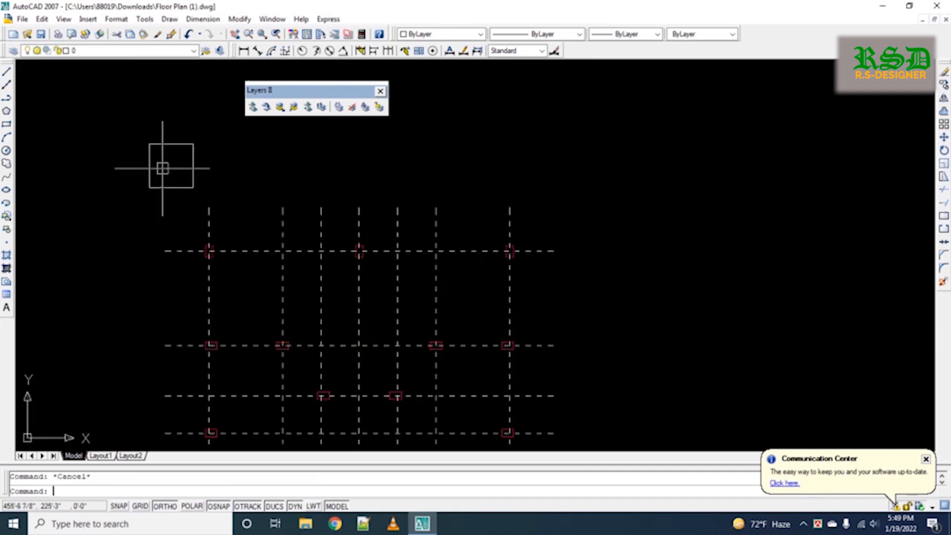
pyautogui.write('l')
pyautogui.press('Return')
pyautogui.click(193, 143)
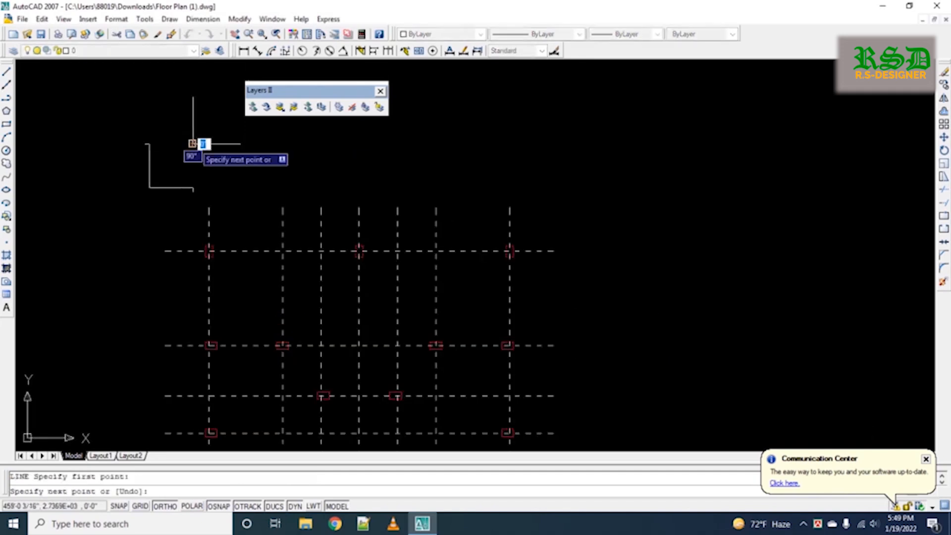
pyautogui.click(149, 188)
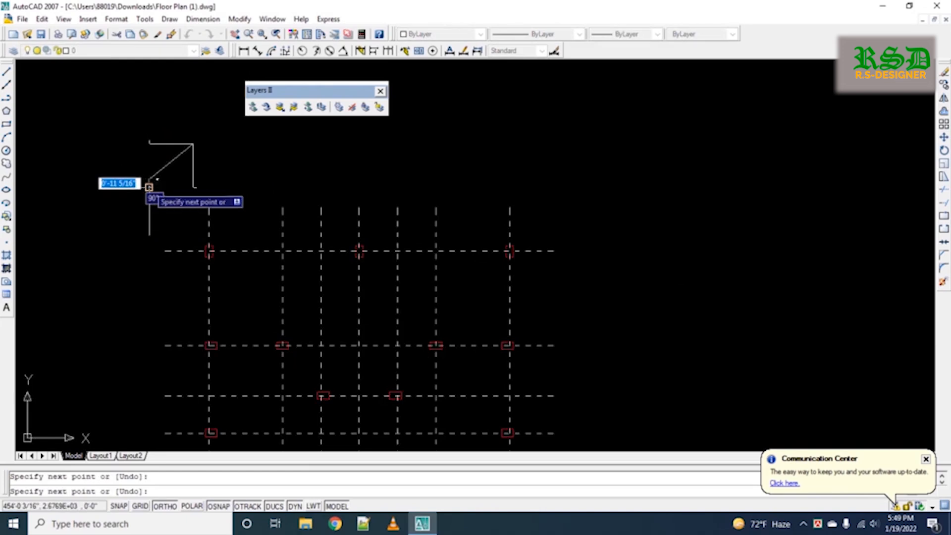
pyautogui.press('Return')
# Draw two diagonal lines joining the opposite corners of the 5' square.
pyautogui.write('l')
pyautogui.press('Return')
pyautogui.click(149, 187)
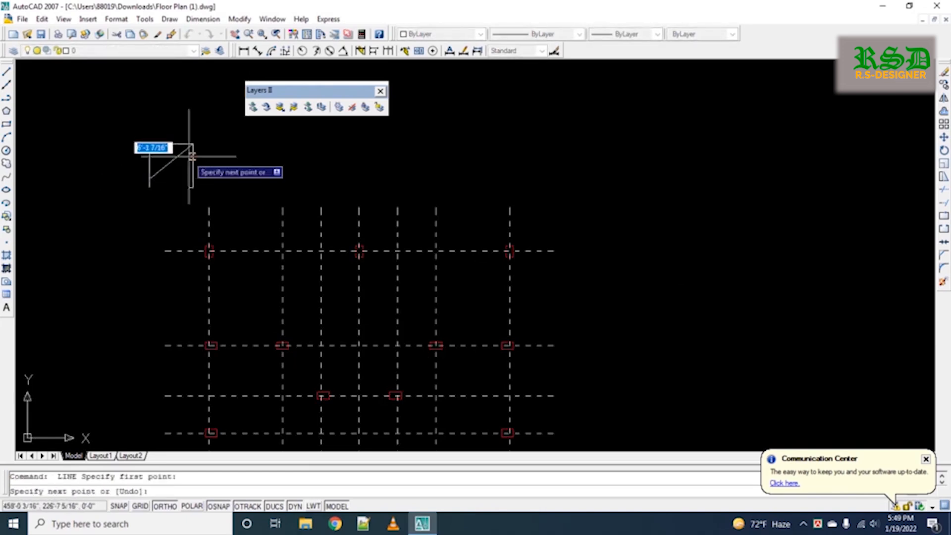
pyautogui.click(189, 146)
pyautogui.press('Return')
pyautogui.press('Return')
pyautogui.click(194, 187)
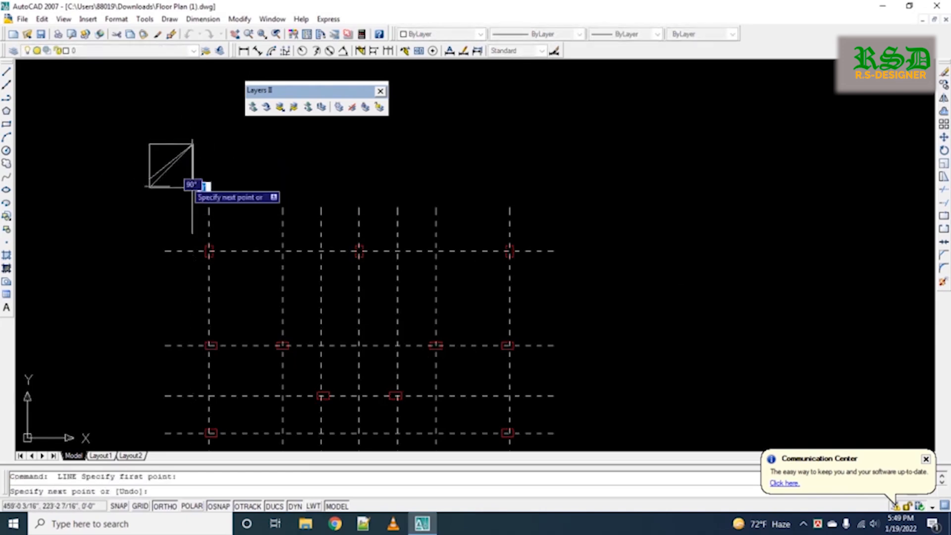
pyautogui.click(149, 143)
pyautogui.press('Escape')
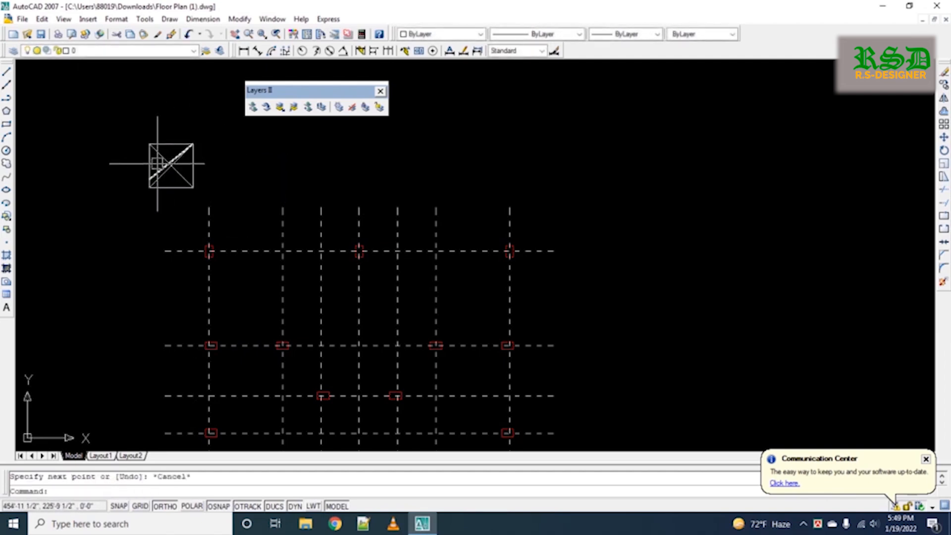
pyautogui.click(212, 121)
pyautogui.click(141, 169)
pyautogui.write('co')
pyautogui.press('Return')
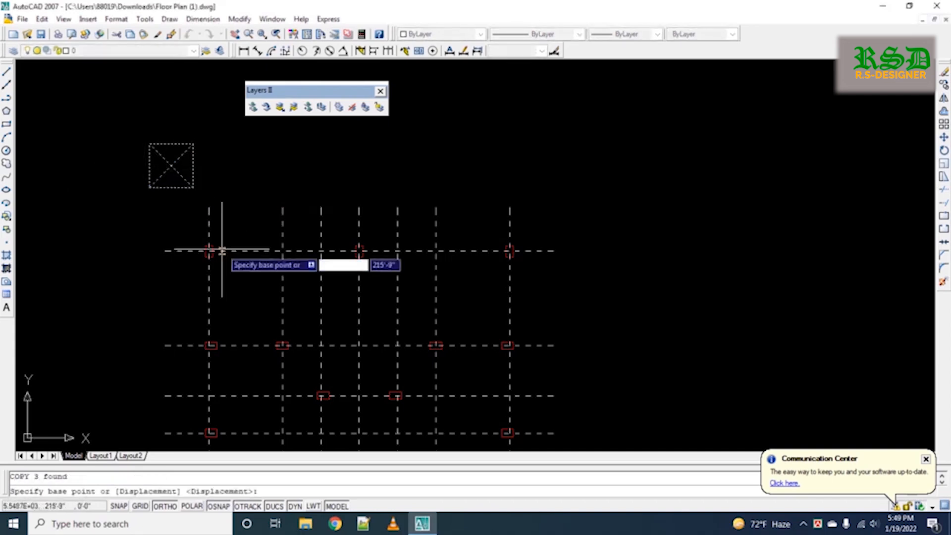
pyautogui.scroll(4, 171, 161)
pyautogui.click(177, 162)
pyautogui.scroll(5, 170, 409)
pyautogui.scroll(-5, 170, 409)
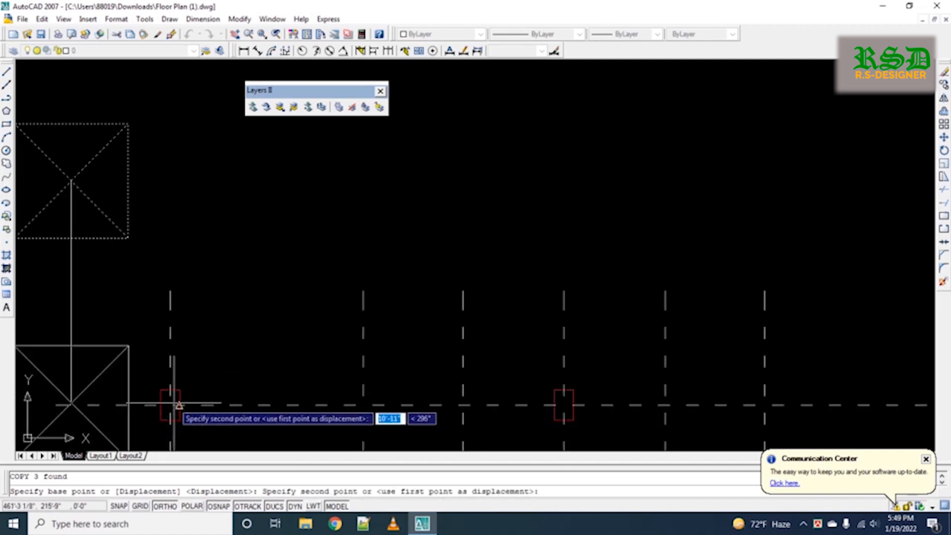
pyautogui.press('Escape')
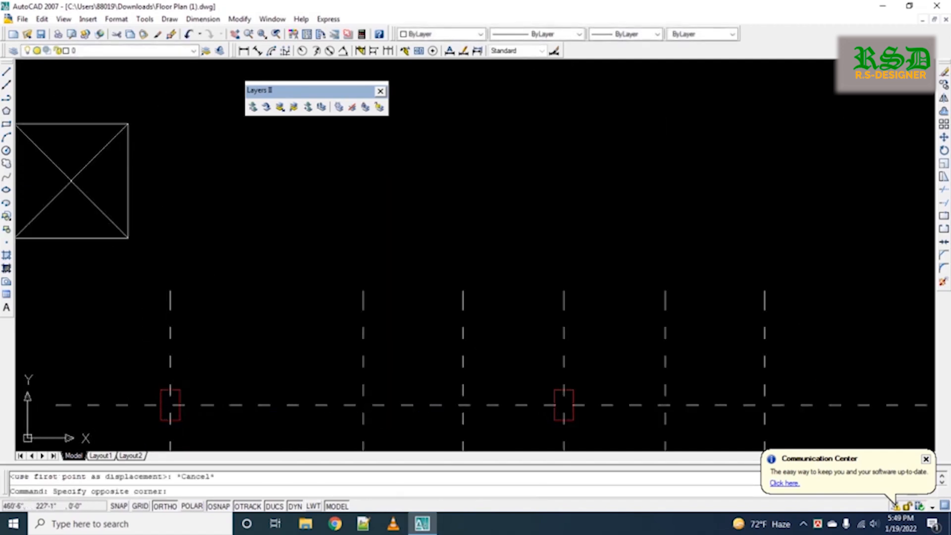
pyautogui.click(65, 239)
pyautogui.press('Delete')
pyautogui.scroll(-5, 217, 282)
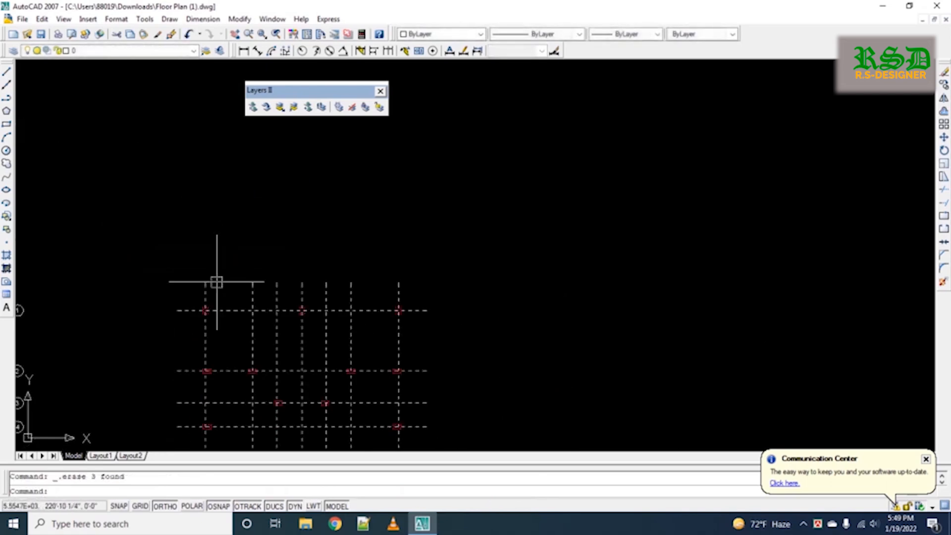
pyautogui.scroll(4, 233, 303)
pyautogui.scroll(-4, 232, 266)
pyautogui.click(466, 215)
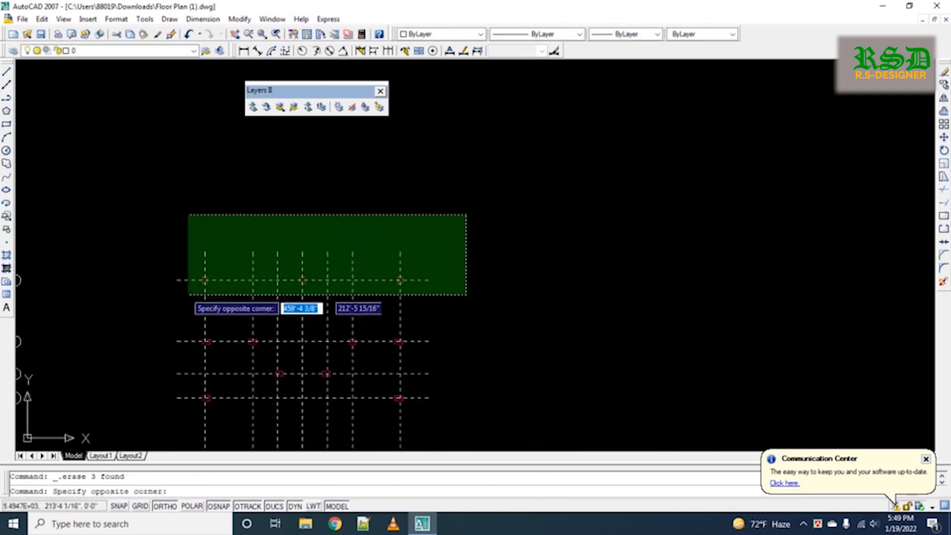
pyautogui.click(171, 272)
pyautogui.click(430, 298)
pyautogui.press('Escape')
pyautogui.hotkey('ctrl', 'z')
pyautogui.hotkey('ctrl', 'z')
pyautogui.hotkey('ctrl', 'z')
pyautogui.hotkey('ctrl', 'z')
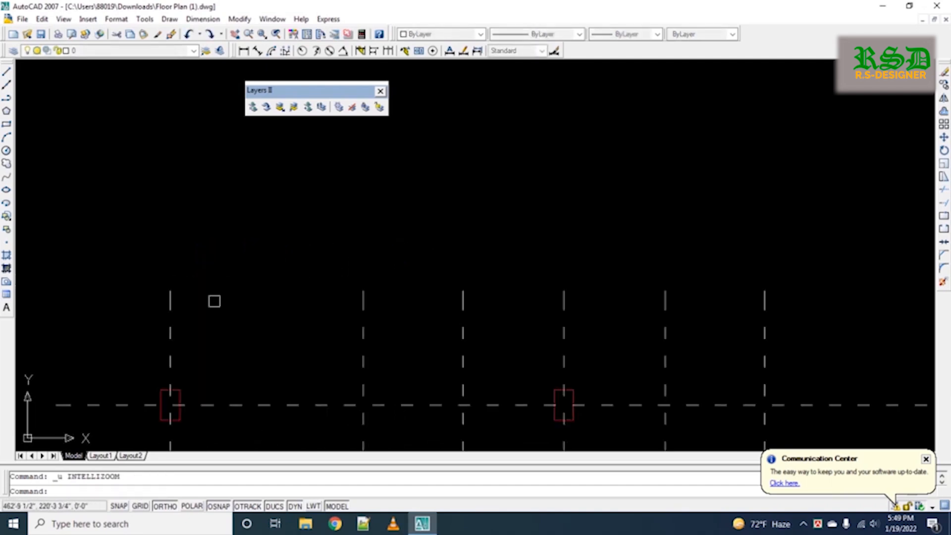
# Set the linetype of all vertical and horizontal grid lines in the copied plan to ByLayer.
pyautogui.click(568, 275)
pyautogui.click(173, 293)
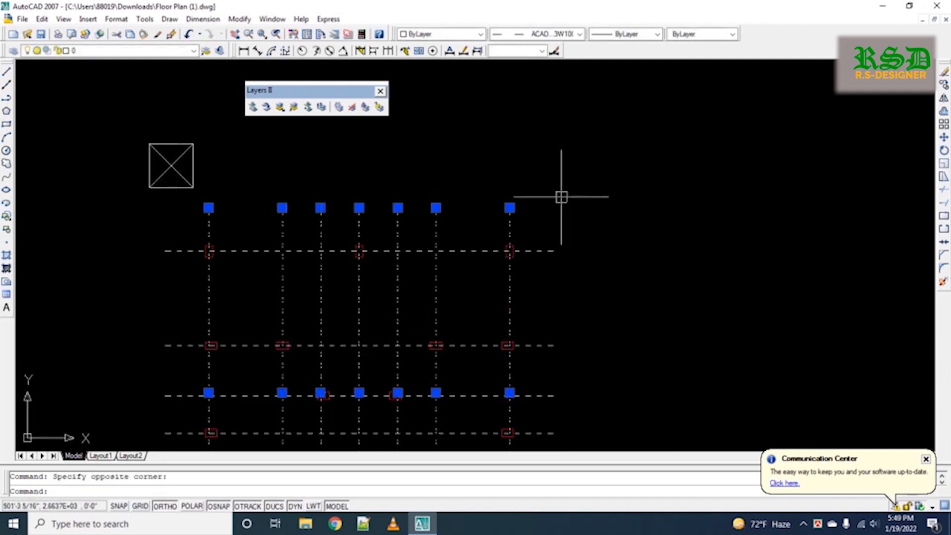
pyautogui.scroll(-4, 576, 160)
pyautogui.click(658, 133)
pyautogui.click(568, 323)
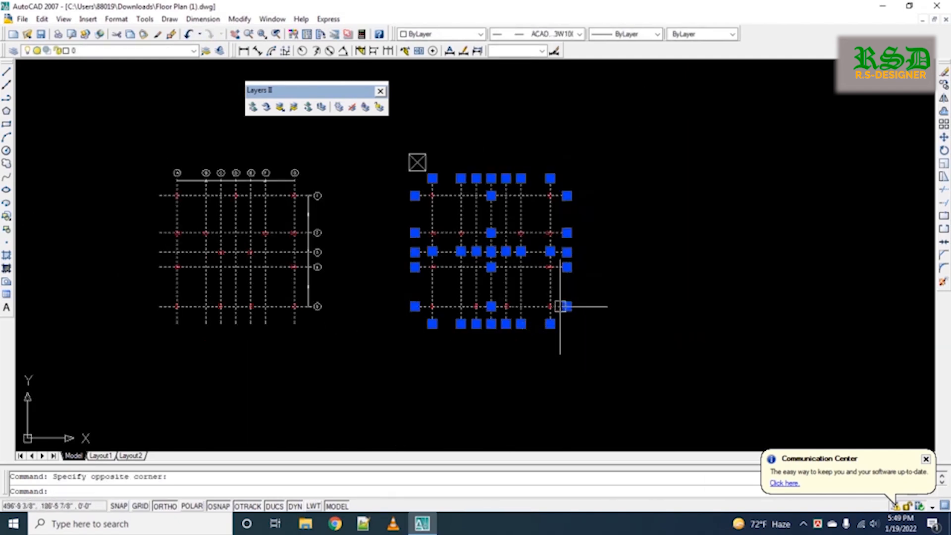
pyautogui.click(510, 33)
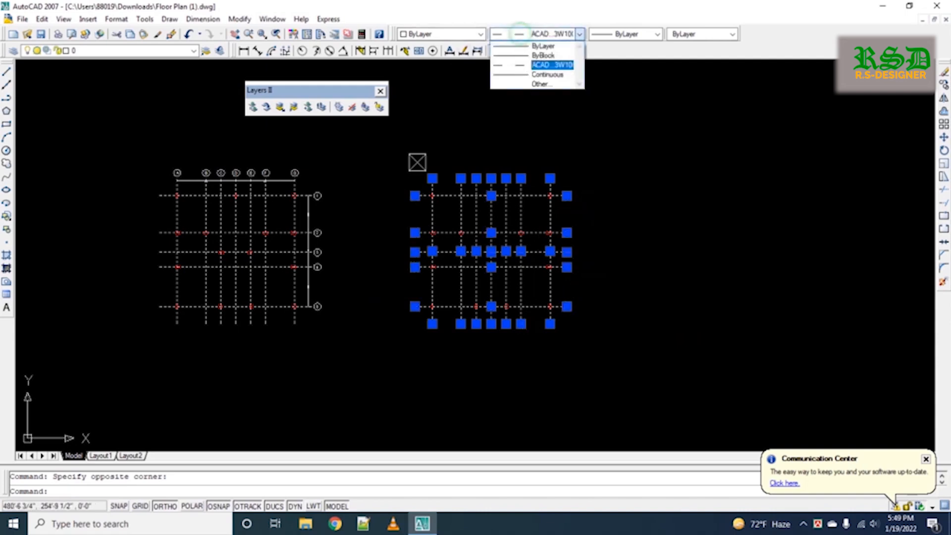
pyautogui.click(542, 47)
pyautogui.press('Escape')
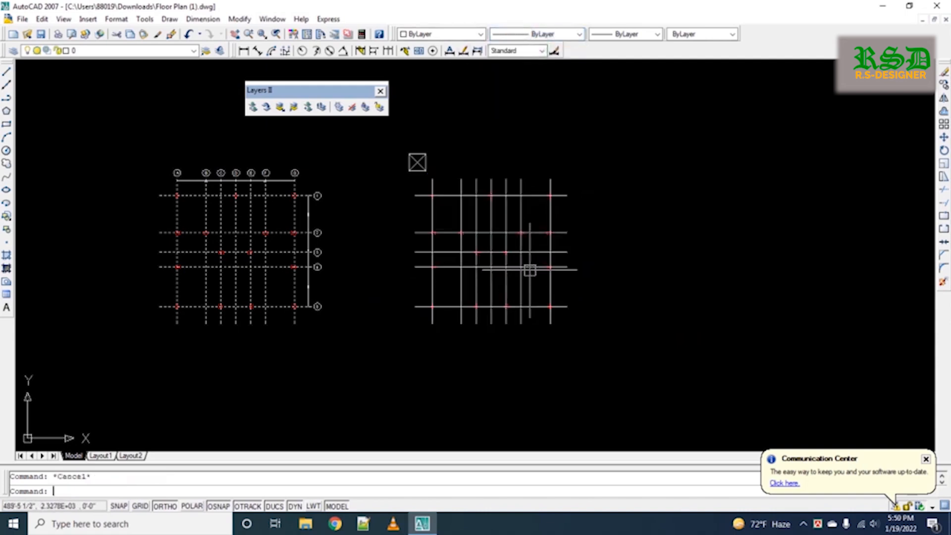
# Copy the crossed 5' square from its centre onto the grid intersection at the copied plan's upper-left column.
pyautogui.scroll(5, 414, 171)
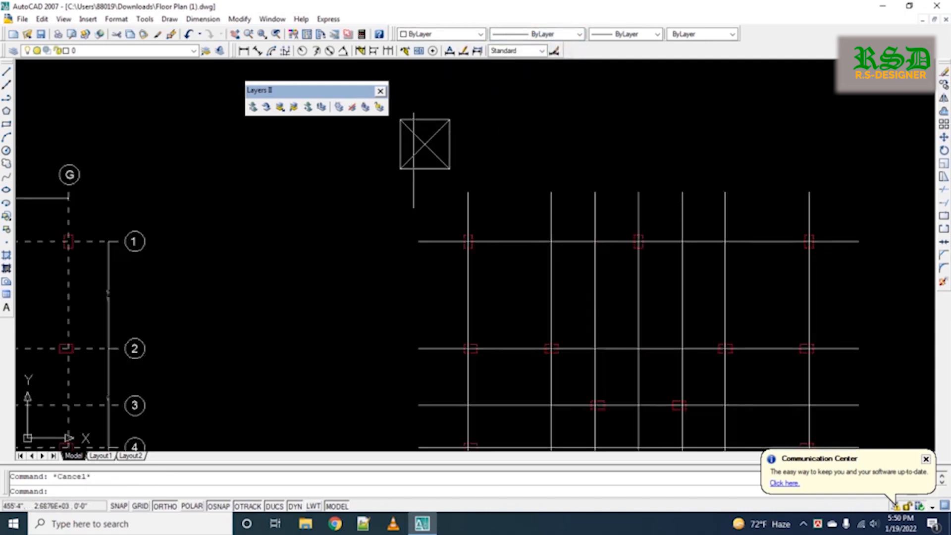
pyautogui.click(488, 99)
pyautogui.click(401, 164)
pyautogui.write('co')
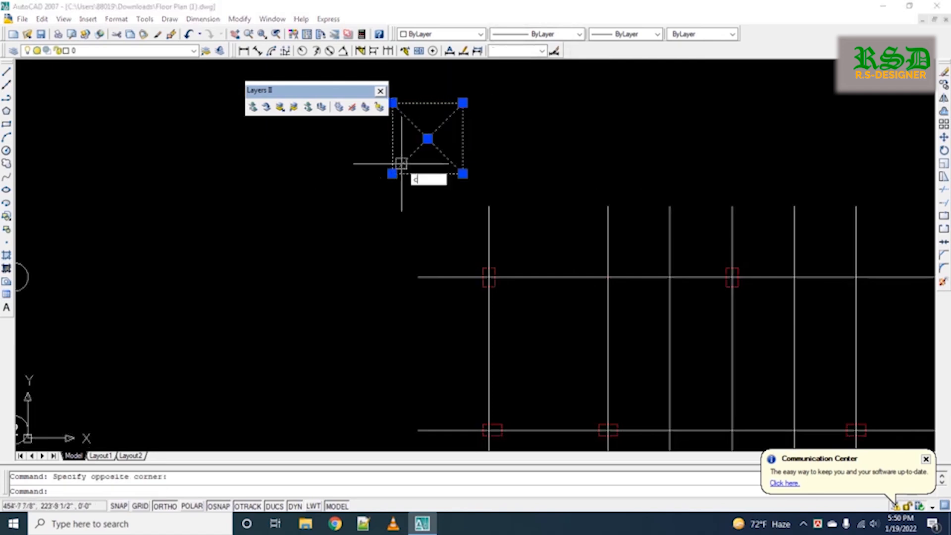
pyautogui.press('Return')
pyautogui.click(427, 139)
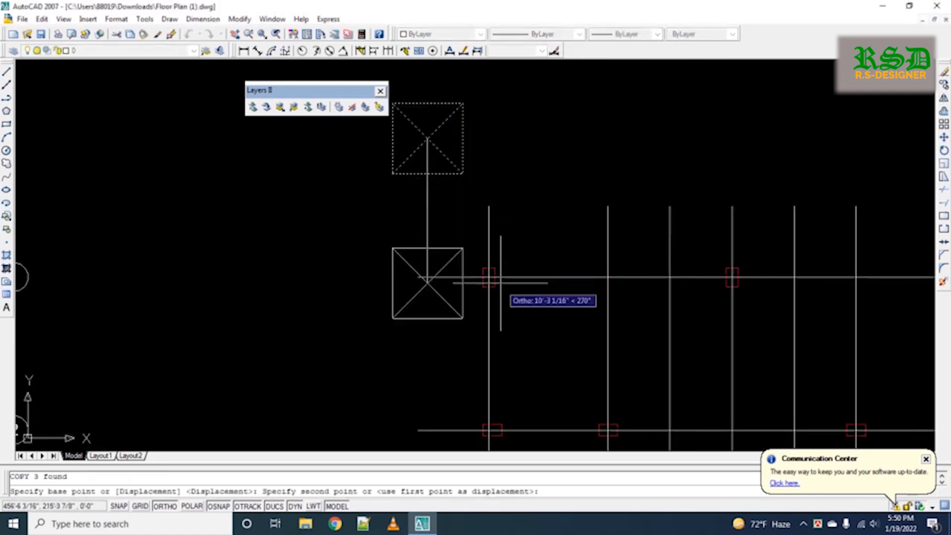
pyautogui.scroll(5, 489, 275)
pyautogui.scroll(-5, 490, 262)
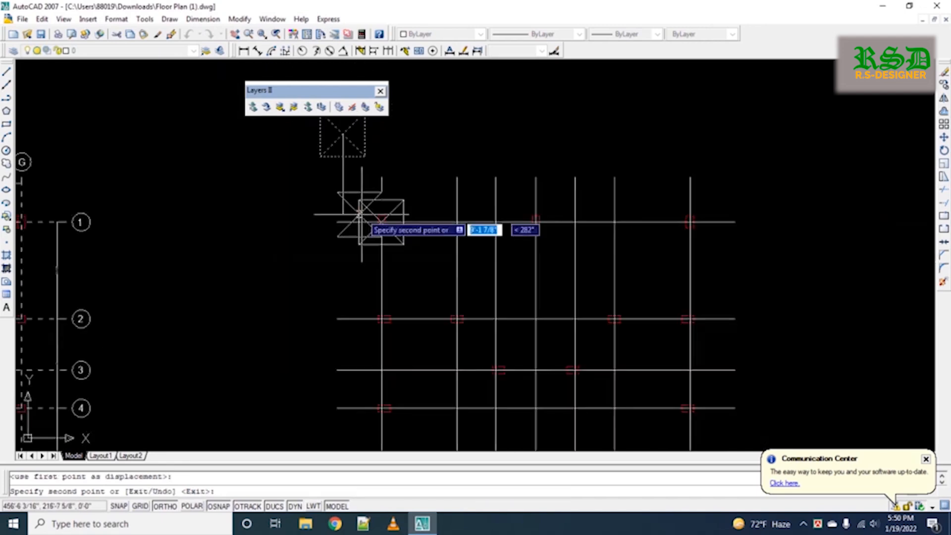
# Place two more copies of the crossed square on the grid intersections at the first row's middle and right columns.
pyautogui.scroll(5, 530, 213)
pyautogui.click(530, 210)
pyautogui.moveTo(616, 206); pyautogui.dragTo(232, 206, button='middle')
pyautogui.scroll(6, 592, 230)
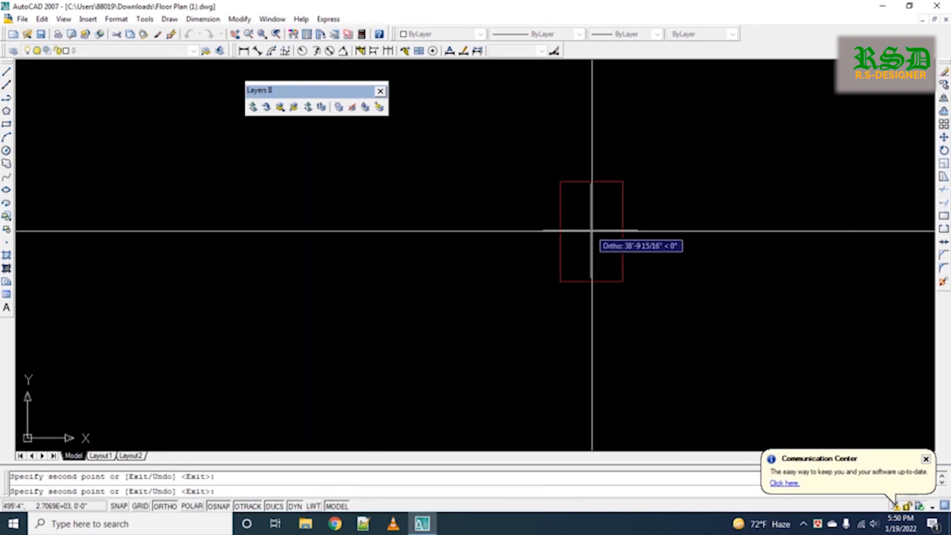
pyautogui.click(592, 231)
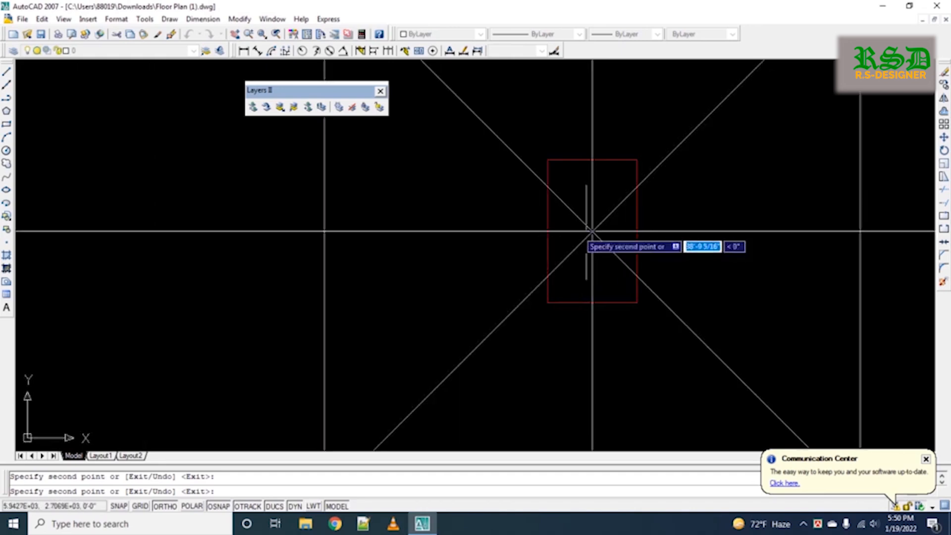
pyautogui.press('Escape')
# Erase the diagonal lines inside the three squares placed on the first-row columns.
pyautogui.scroll(-6, 488, 191)
pyautogui.click(525, 164)
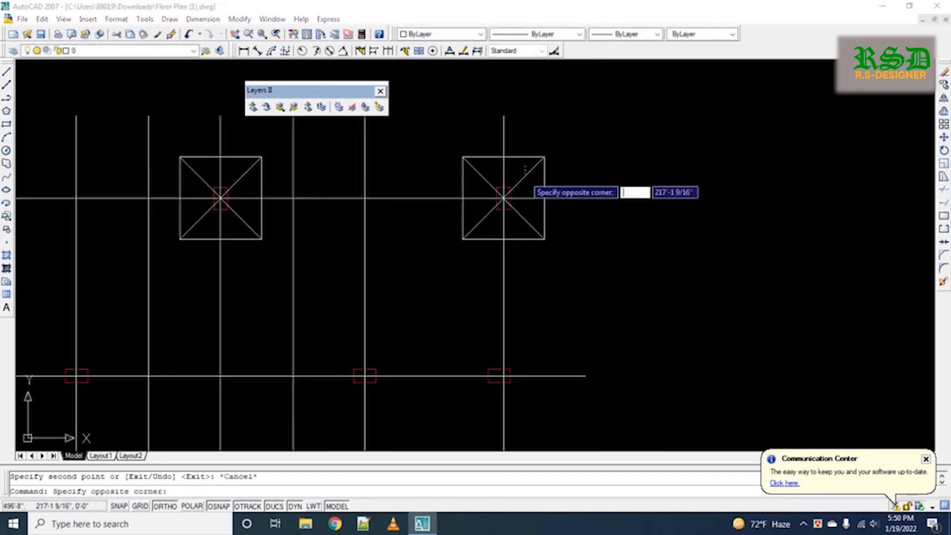
pyautogui.click(525, 180)
pyautogui.press('Delete')
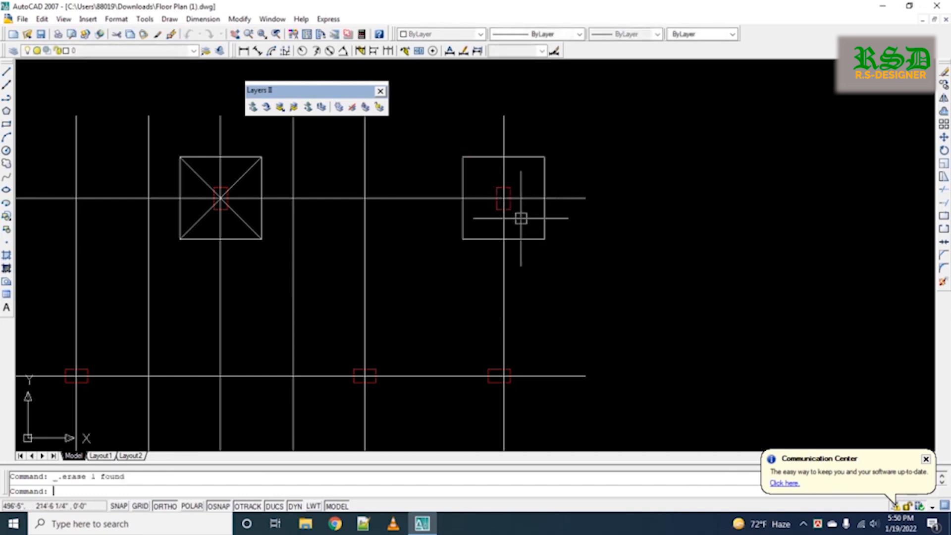
pyautogui.click(233, 210)
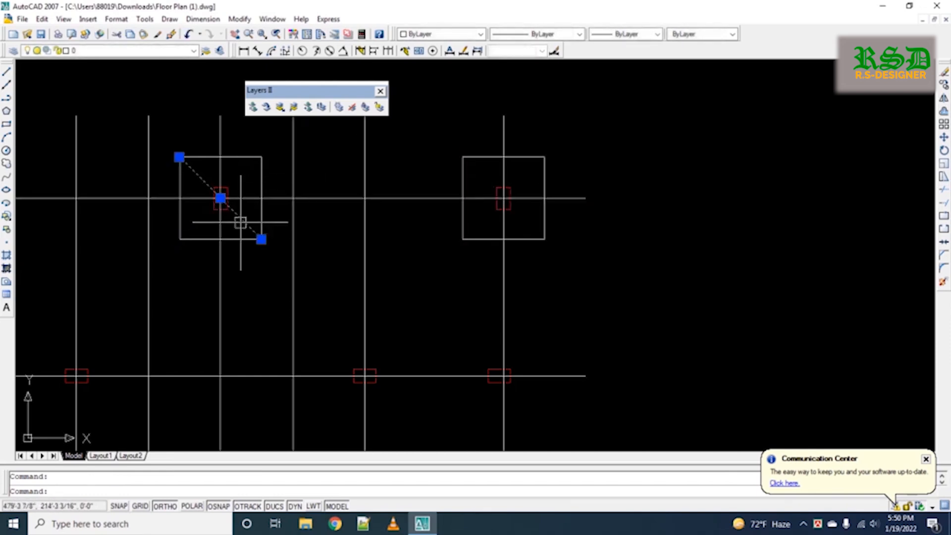
pyautogui.press('Delete')
pyautogui.scroll(-2, 380, 180)
pyautogui.scroll(4, 114, 180)
pyautogui.press('Delete')
pyautogui.click(123, 228)
pyautogui.press('Delete')
pyautogui.scroll(-4, 188, 225)
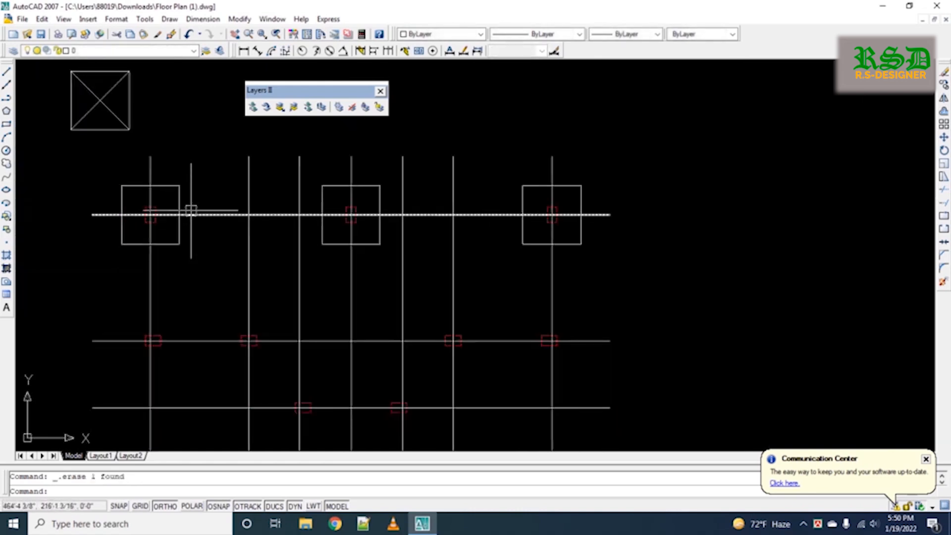
pyautogui.write('da')
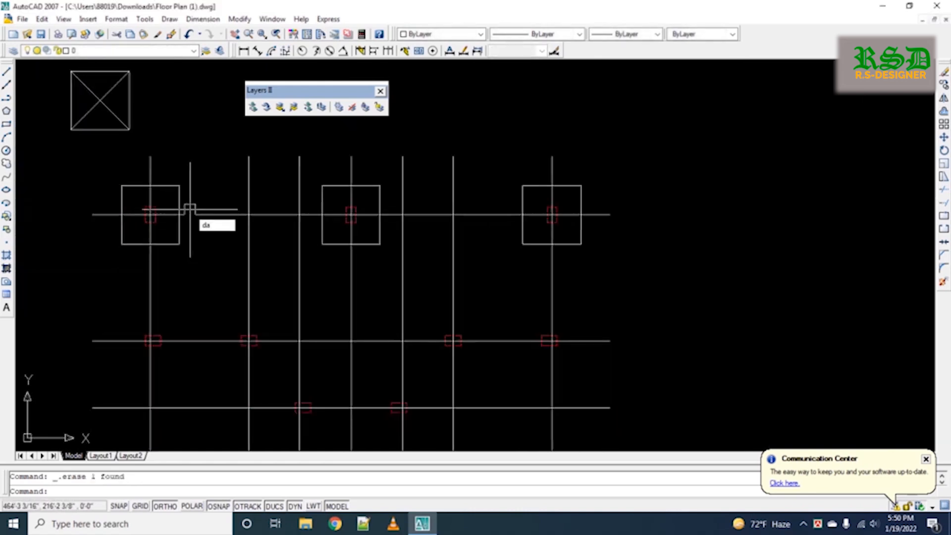
pyautogui.press('Return')
pyautogui.press('Escape')
# Add an aligned dimension along the bottom edge of the upper-left footing square, placed just below it.
pyautogui.write('d')
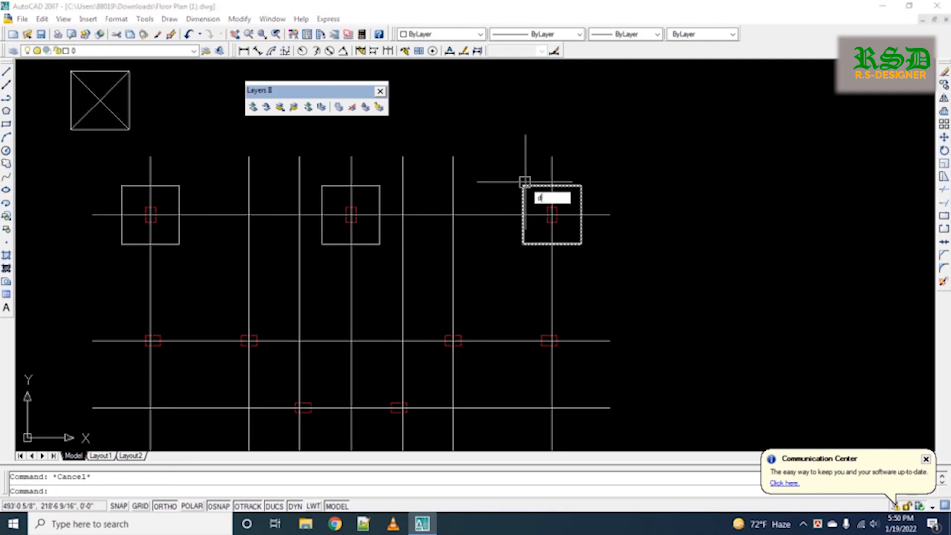
pyautogui.write('al')
pyautogui.press('Return')
pyautogui.scroll(5, 131, 276)
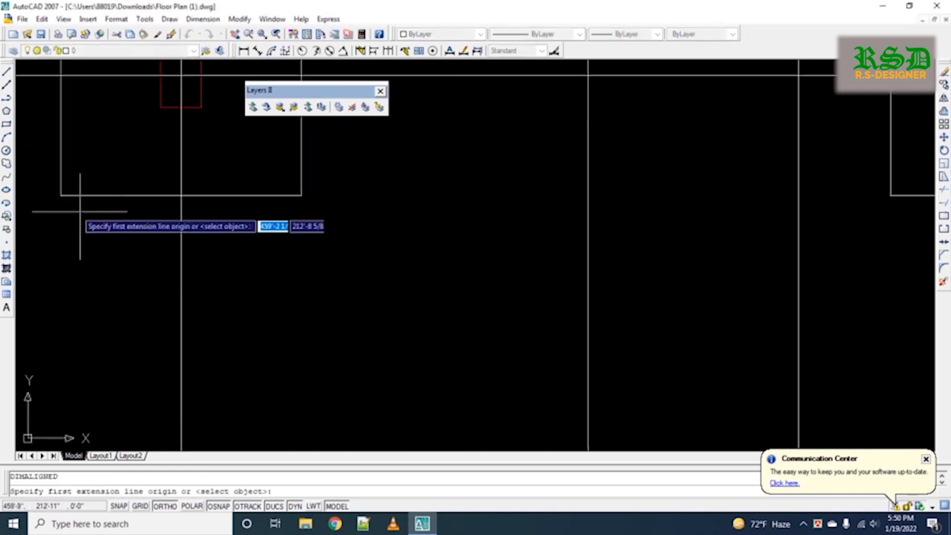
pyautogui.click(60, 195)
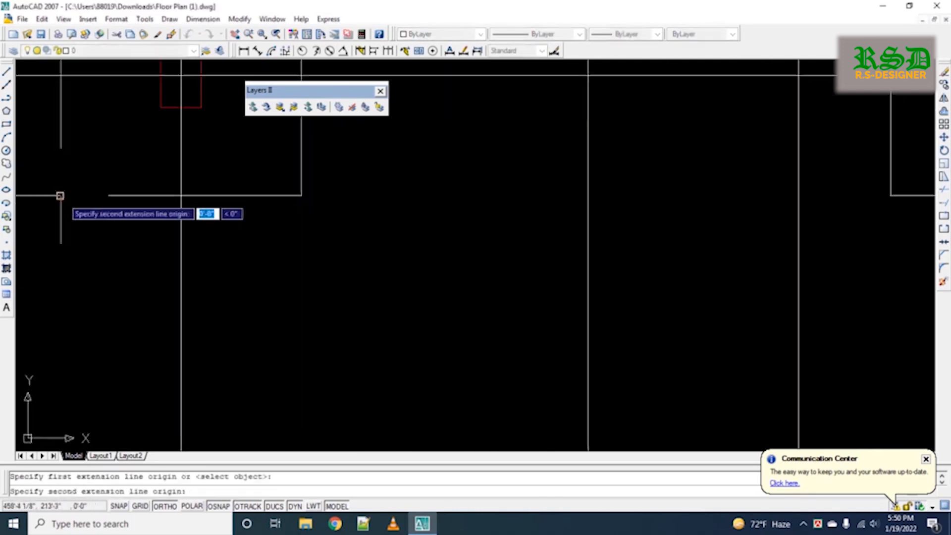
pyautogui.click(301, 195)
pyautogui.click(297, 219)
pyautogui.scroll(-5, 297, 243)
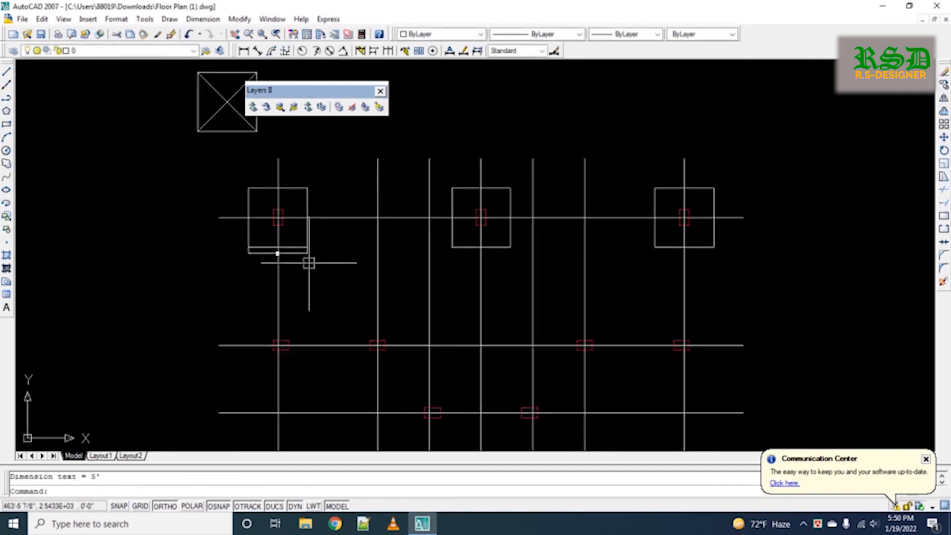
# Add an aligned dimension along the right edge of the upper-left footing square, placed outside it.
pyautogui.press('Return')
pyautogui.click(307, 188)
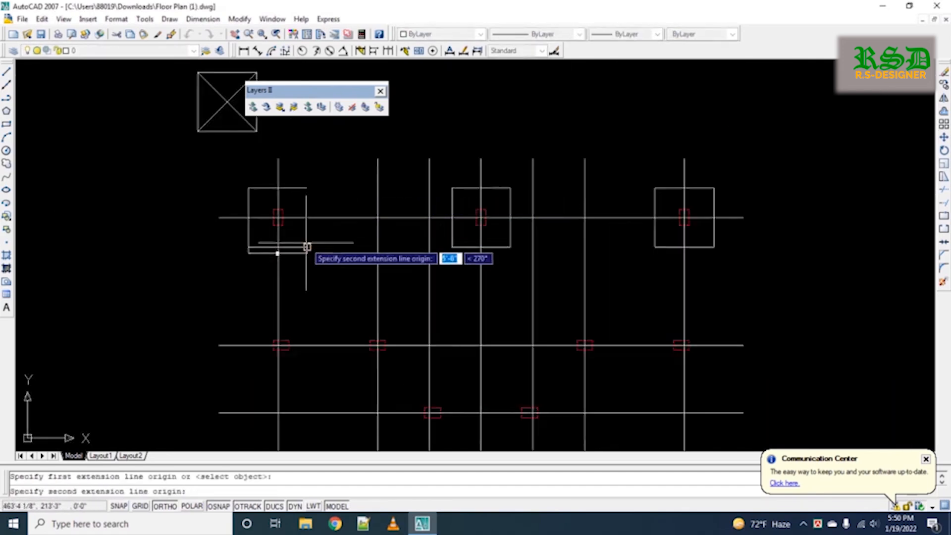
pyautogui.click(307, 247)
pyautogui.click(277, 253)
# Dimension both halves of the upper-left footing's top edge, from each corner to the vertical grid line, above the square.
pyautogui.scroll(5, 247, 188)
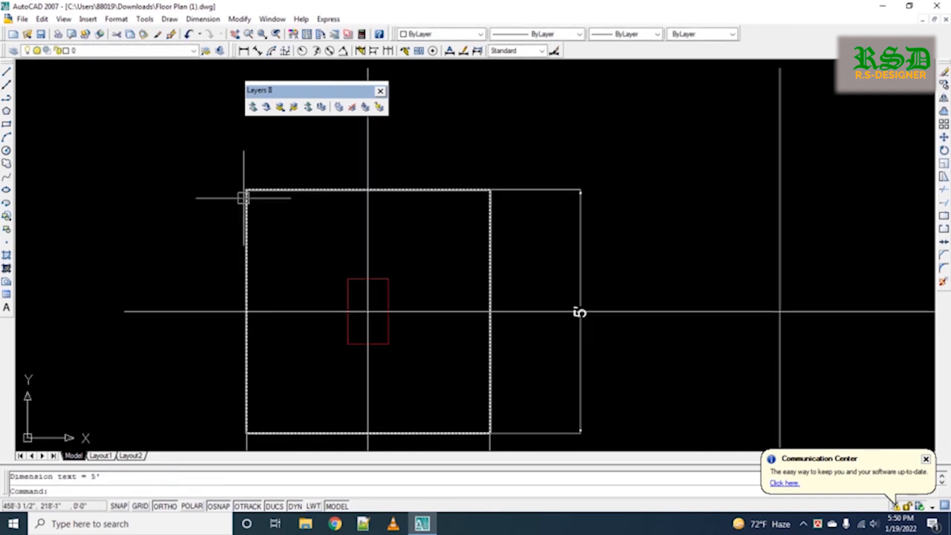
pyautogui.press('Return')
pyautogui.click(243, 193)
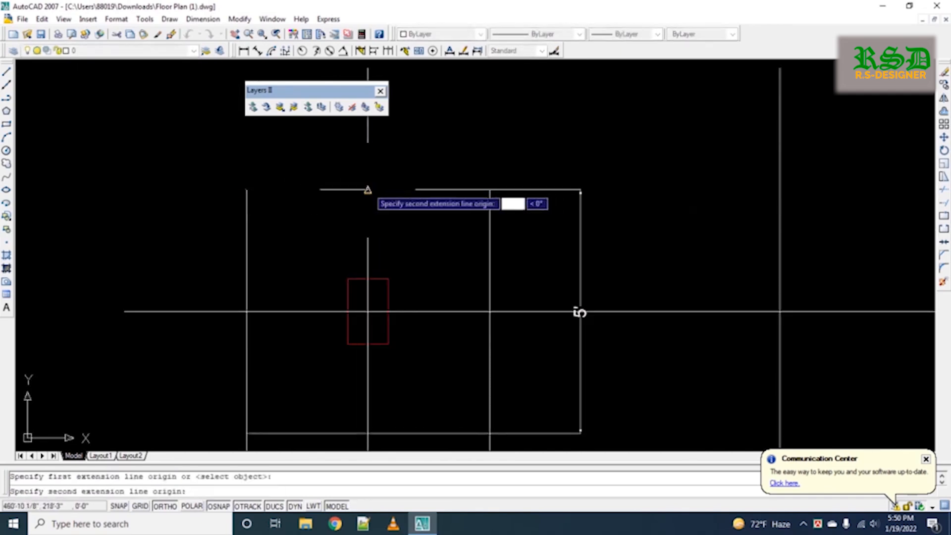
pyautogui.click(368, 190)
pyautogui.click(368, 162)
pyautogui.press('Return')
pyautogui.click(368, 190)
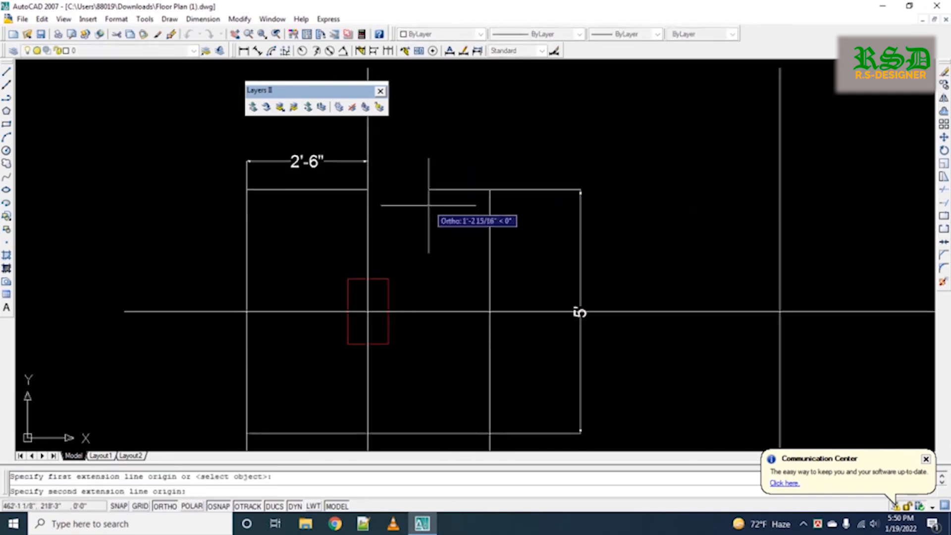
pyautogui.click(489, 190)
pyautogui.click(488, 165)
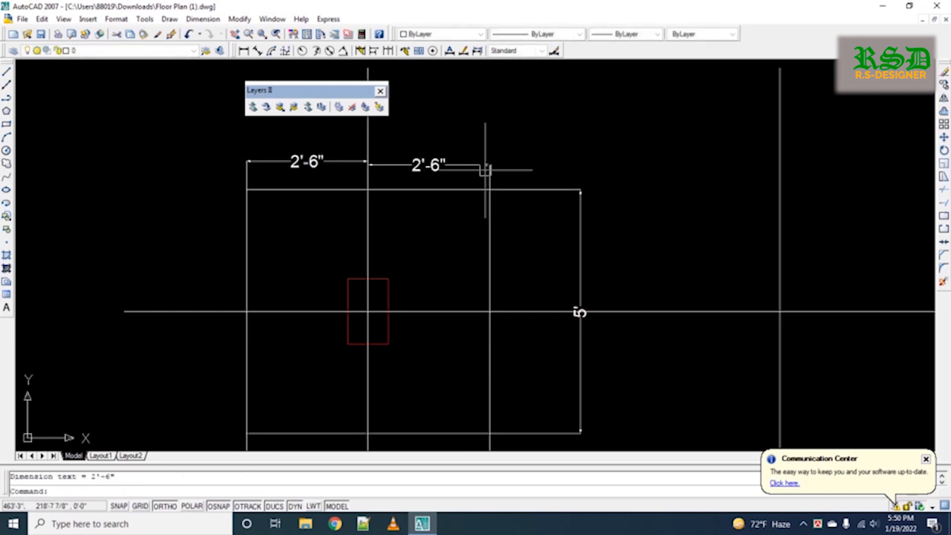
# Dimension the vertical distance from the upper-left column's grid intersection to the footing's top edge.
pyautogui.press('Return')
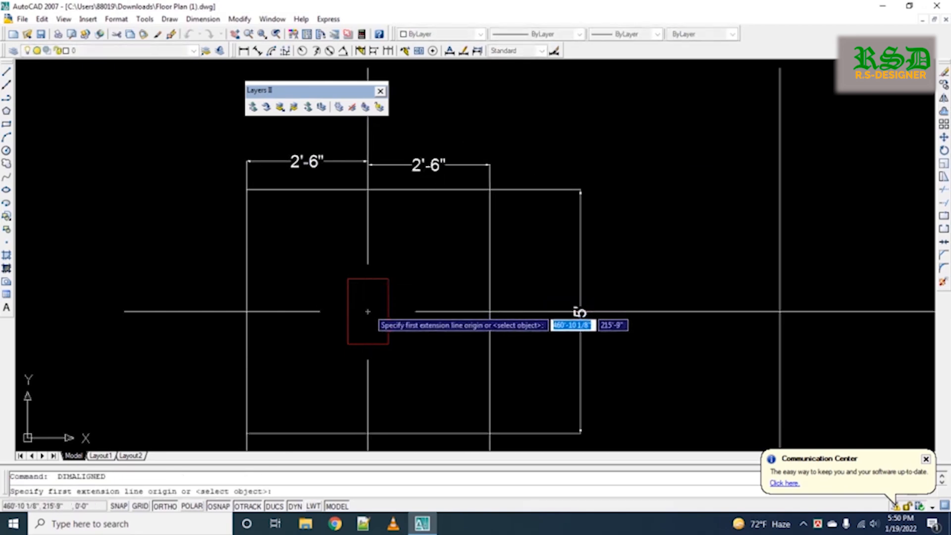
pyautogui.click(368, 311)
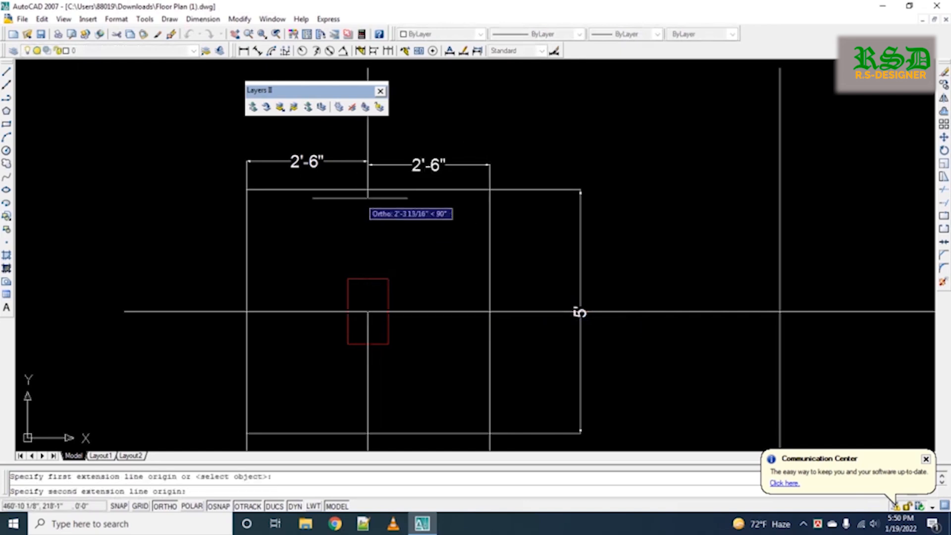
pyautogui.click(368, 190)
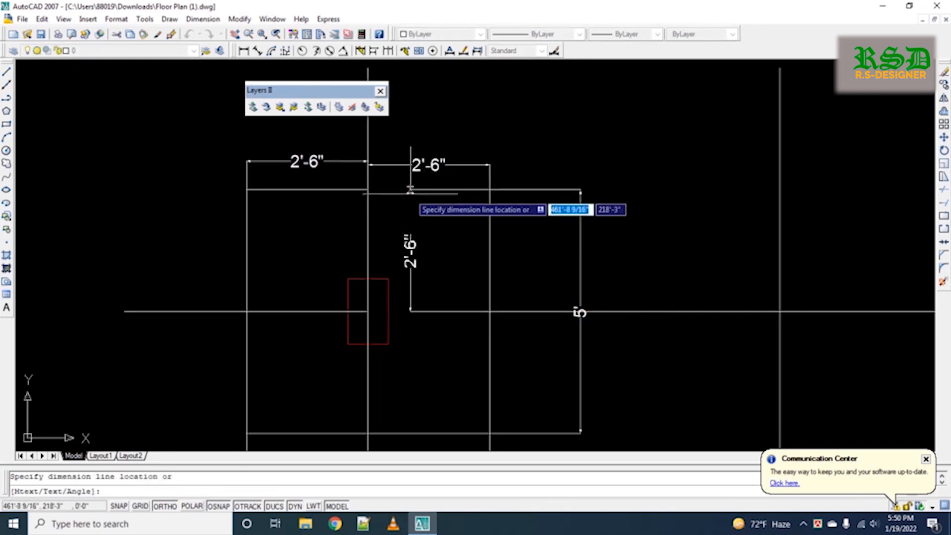
pyautogui.click(410, 190)
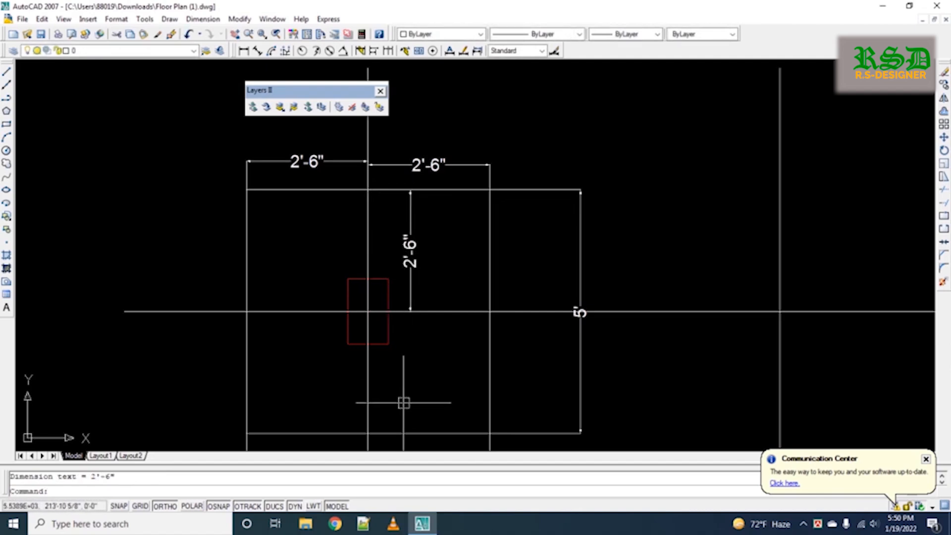
# Examine how the second-row columns sit relative to their grid line intersections.
pyautogui.scroll(-5, 401, 360)
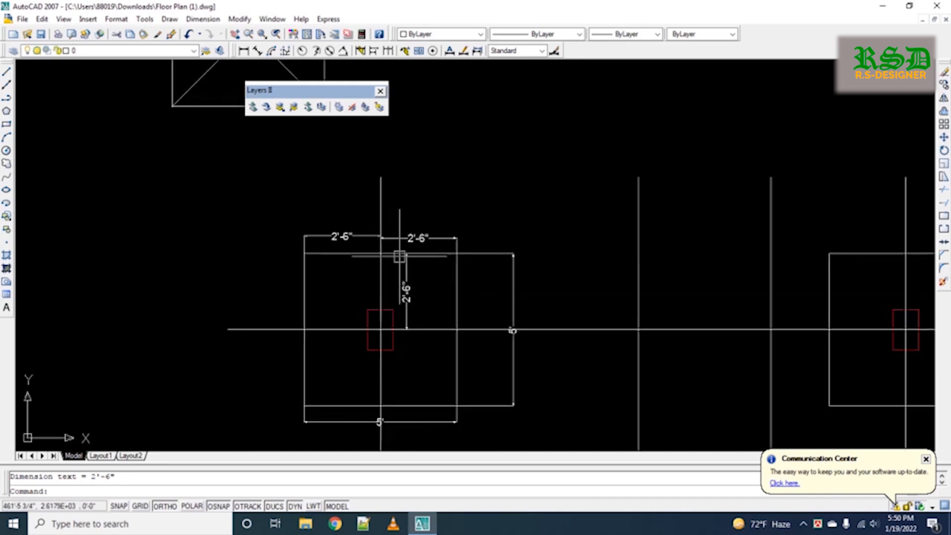
pyautogui.moveTo(769, 321); pyautogui.dragTo(675, 231, button='middle')
pyautogui.scroll(3, 308, 336)
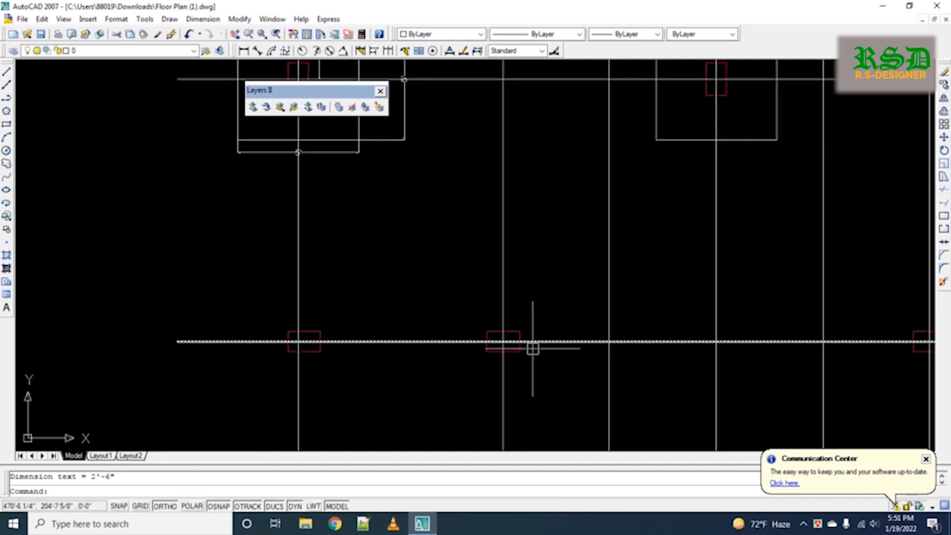
pyautogui.moveTo(484, 349); pyautogui.dragTo(372, 349, button='middle')
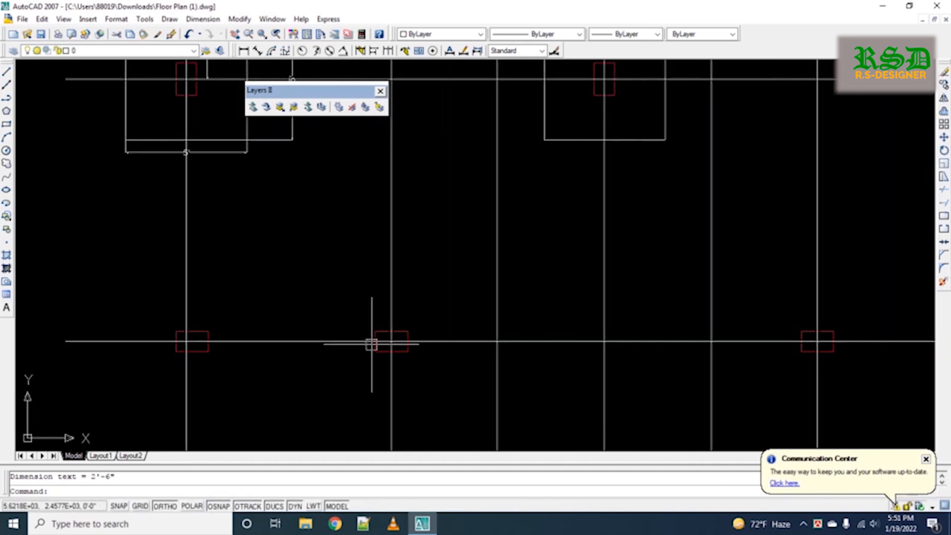
pyautogui.scroll(-4, 370, 424)
pyautogui.moveTo(362, 403); pyautogui.dragTo(352, 295, button='middle')
pyautogui.scroll(5, 364, 282)
pyautogui.write('o')
pyautogui.press('Return')
pyautogui.press('Escape')
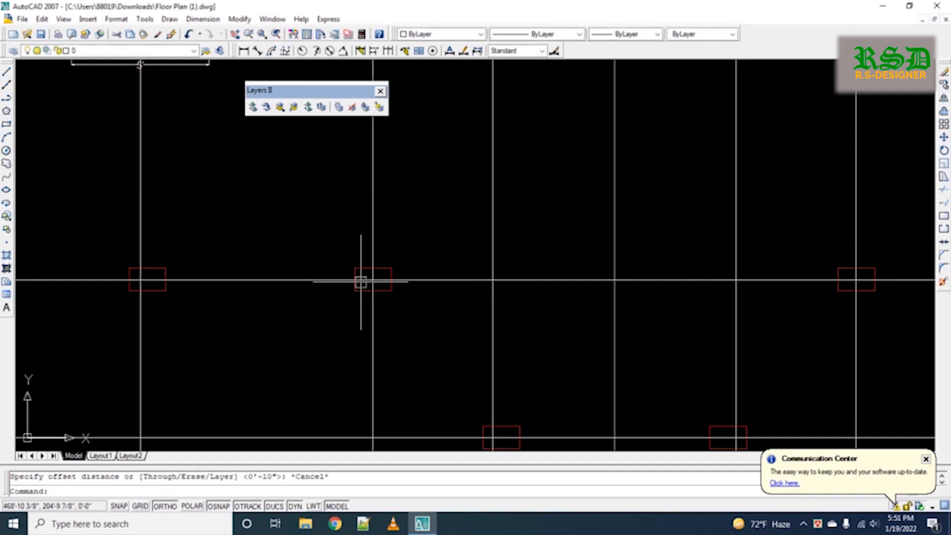
# Offset the two grid lines through the second column of the second row by 4' to both sides.
pyautogui.press('Return')
pyautogui.write("4'")
pyautogui.press('Return')
pyautogui.click(361, 281)
pyautogui.click(391, 213)
pyautogui.click(373, 226)
pyautogui.click(233, 253)
pyautogui.click(425, 280)
pyautogui.click(366, 328)
pyautogui.click(372, 323)
pyautogui.click(444, 323)
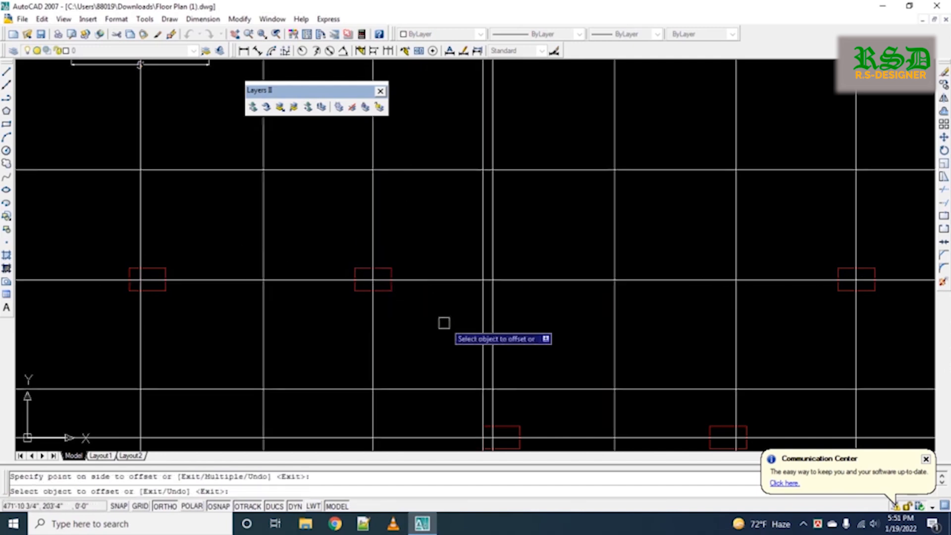
# Draw a square around the second-row second column, cornered on the intersections of the 4' offset lines.
pyautogui.press('Escape')
pyautogui.write('o')
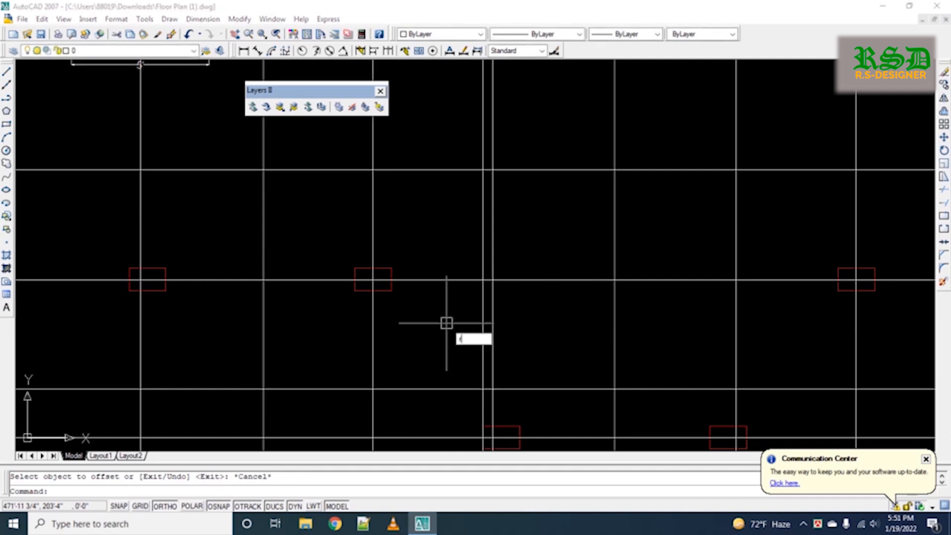
pyautogui.write('ec')
pyautogui.press('Return')
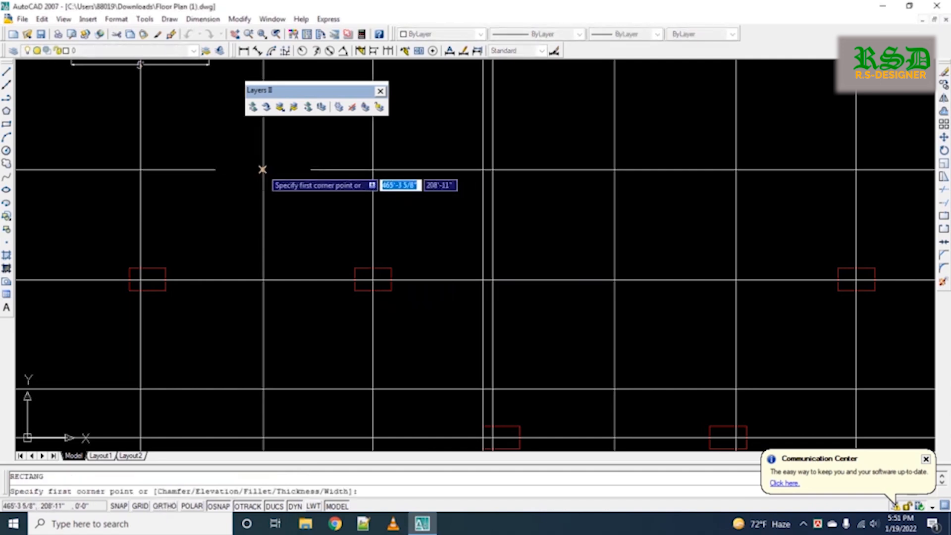
pyautogui.click(264, 169)
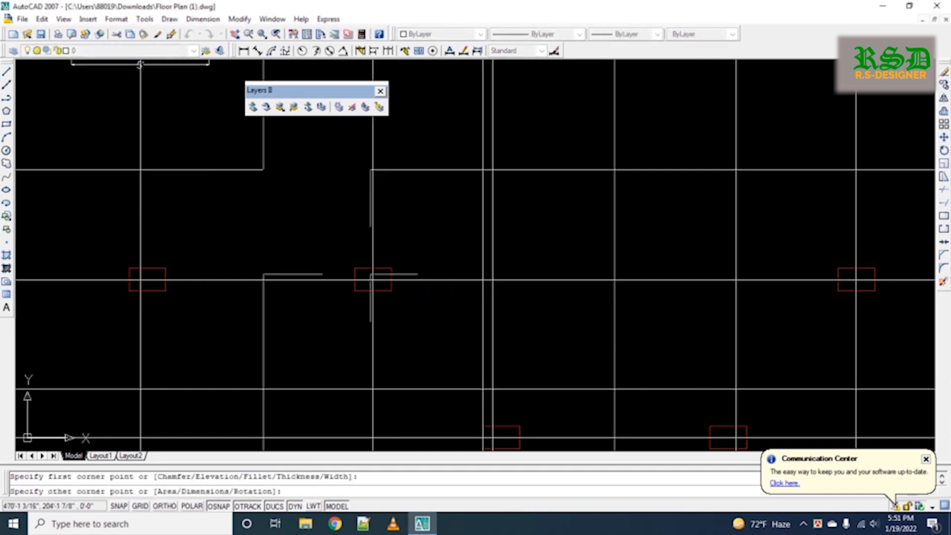
pyautogui.click(483, 389)
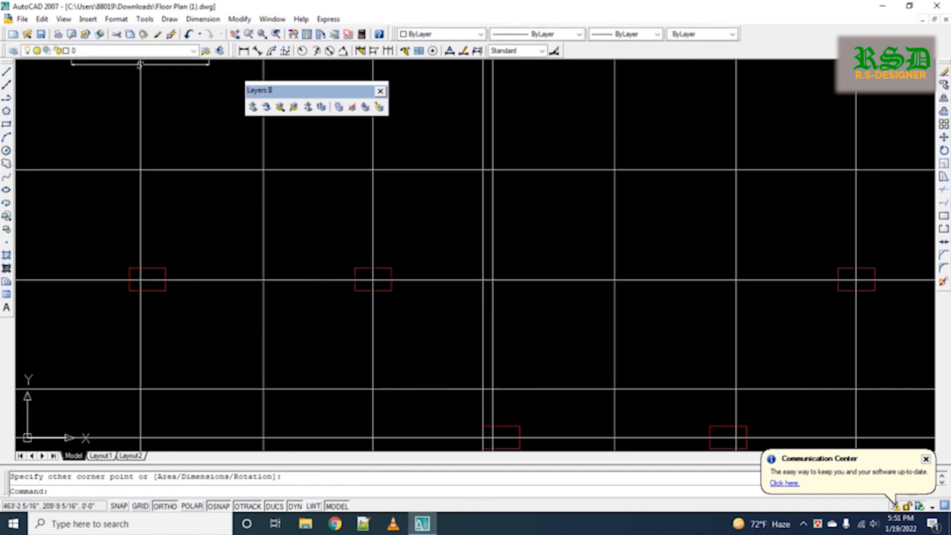
# Erase the 4' offset lines surrounding the new square.
pyautogui.click(203, 170)
pyautogui.press('Delete')
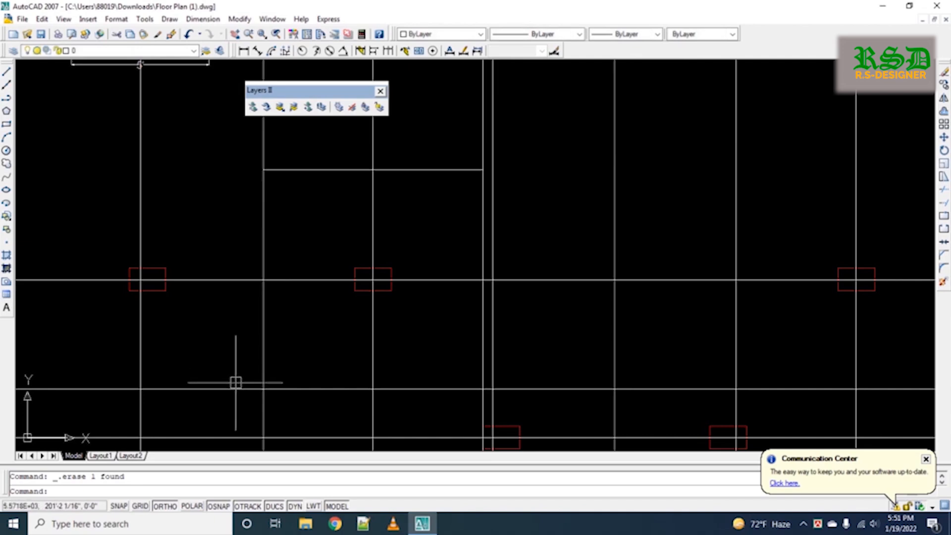
pyautogui.press('Delete')
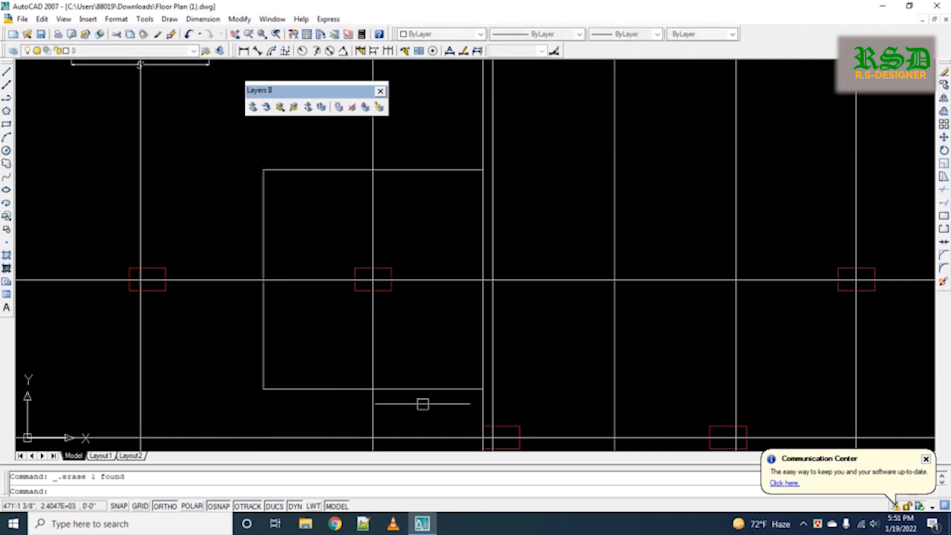
# Compare the new square with the top-row footings and erase it from the second-row column.
pyautogui.scroll(-2, 408, 263)
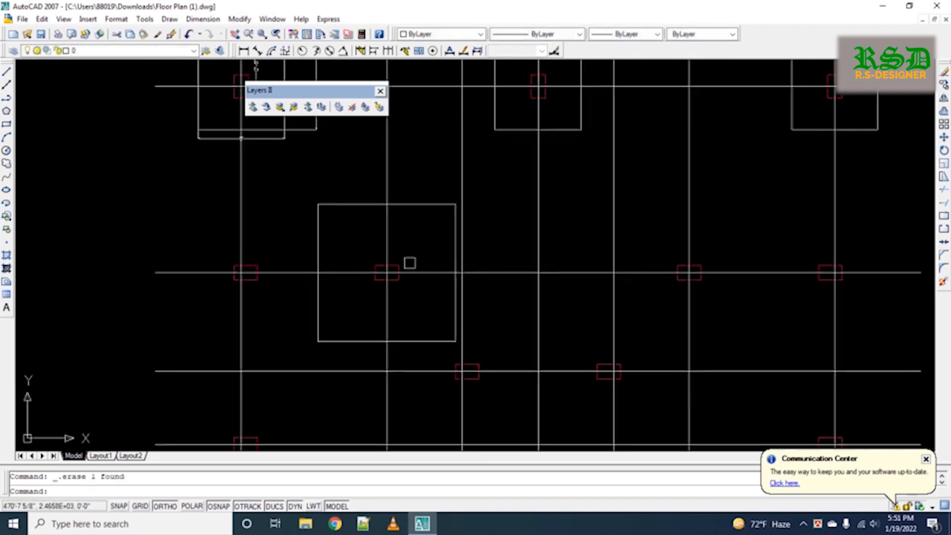
pyautogui.scroll(-2, 406, 336)
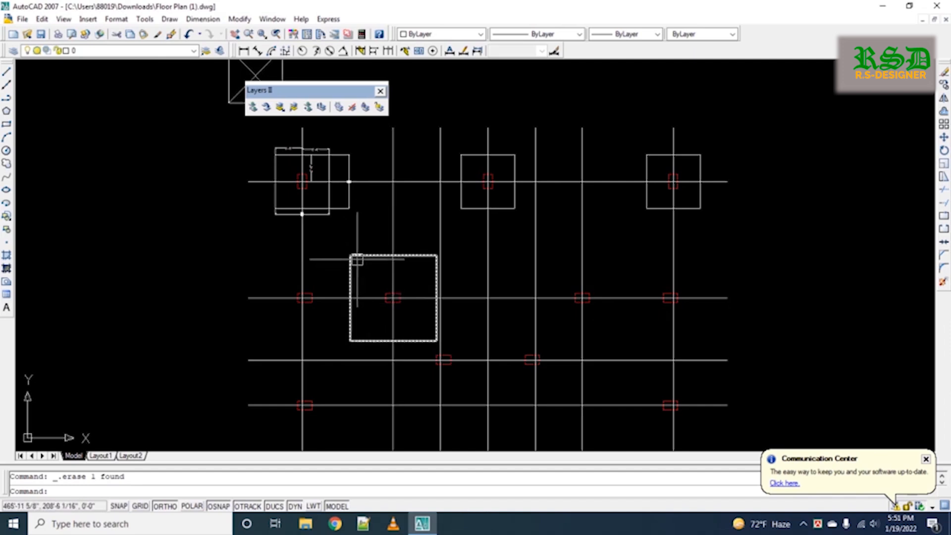
pyautogui.scroll(3, 357, 259)
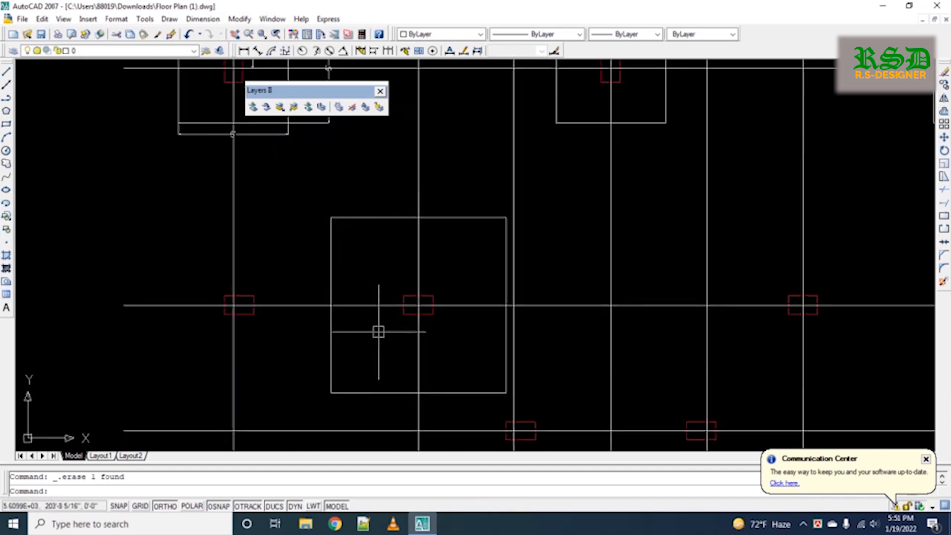
pyautogui.scroll(-6, 379, 332)
pyautogui.scroll(9, 380, 332)
pyautogui.scroll(-4, 342, 230)
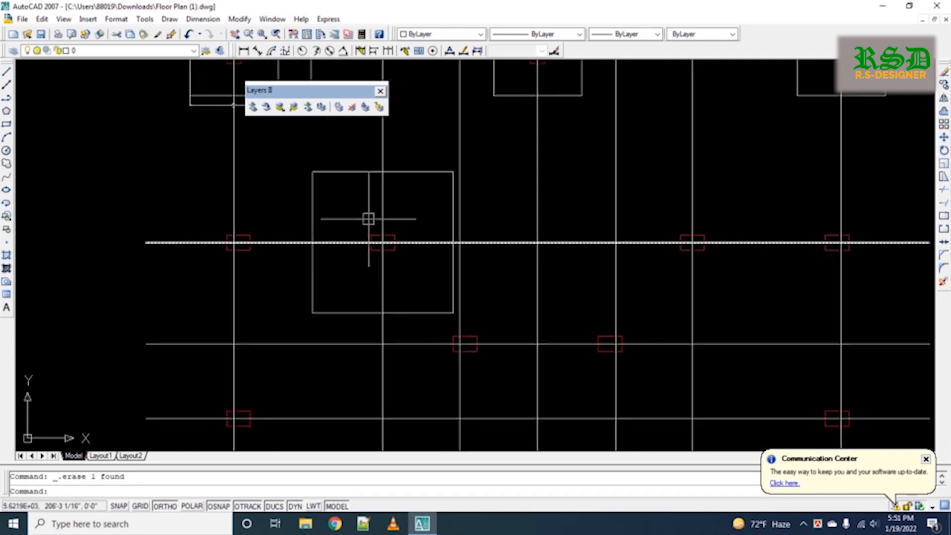
pyautogui.click(410, 172)
pyautogui.press('Delete')
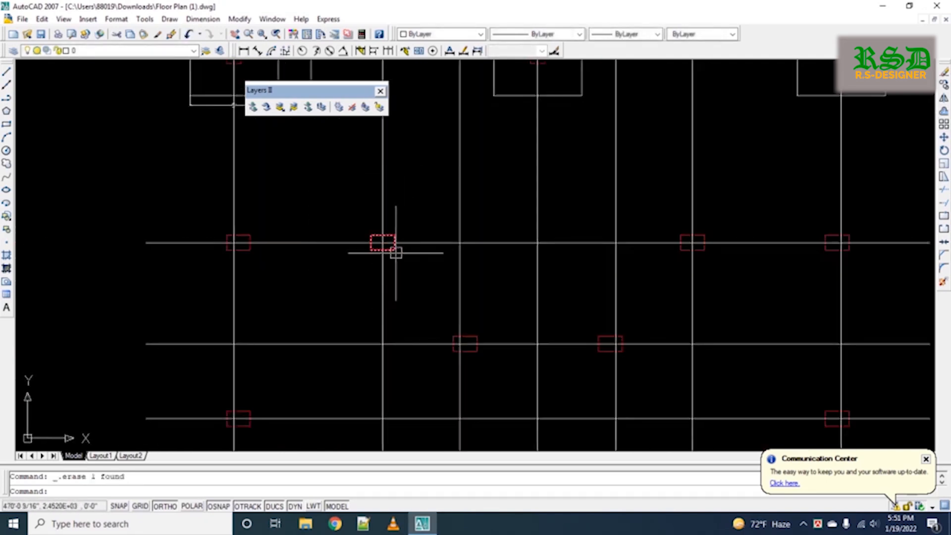
# Offset the two grid lines through the second column of the second row by 24 inches to both sides.
pyautogui.press('Return')
pyautogui.write('24')
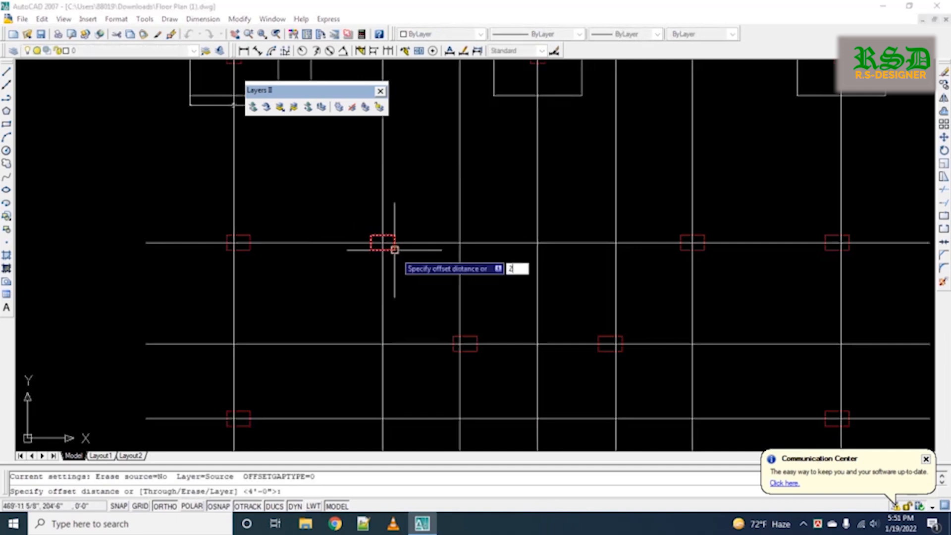
pyautogui.press('Return')
pyautogui.click(442, 243)
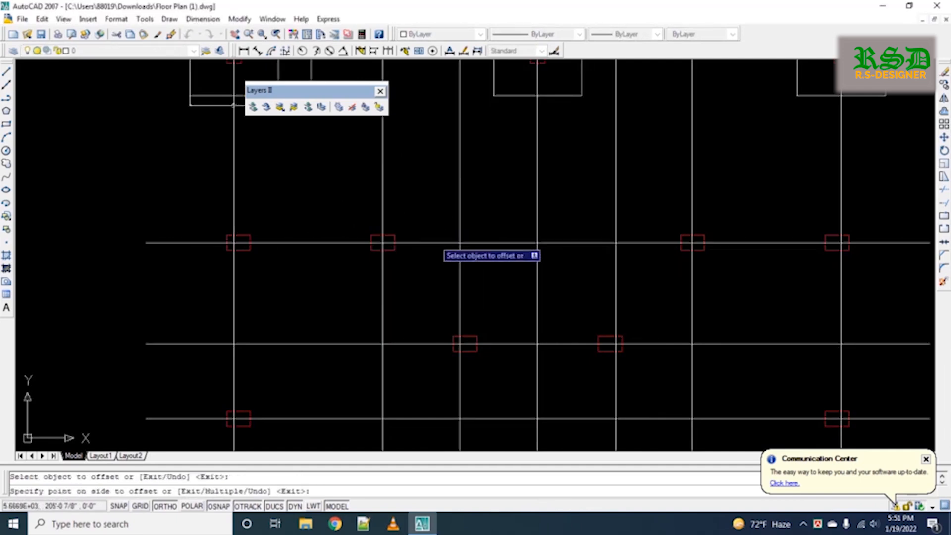
pyautogui.click(426, 278)
pyautogui.click(383, 262)
pyautogui.click(443, 271)
pyautogui.click(384, 263)
pyautogui.click(285, 263)
pyautogui.press('Escape')
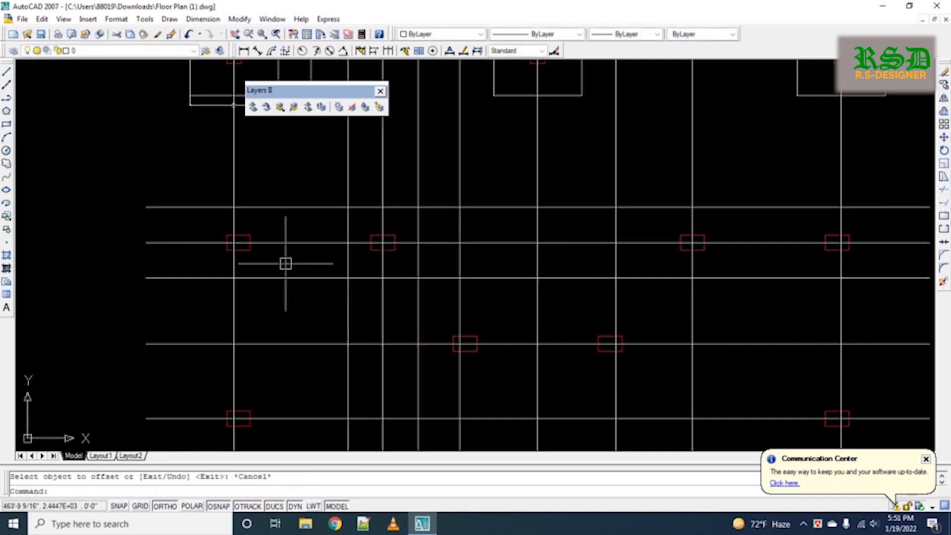
# Draw a footing square around the second-row second column, cornered on the intersections of the 24-inch offset lines.
pyautogui.write('rec')
pyautogui.press('Return')
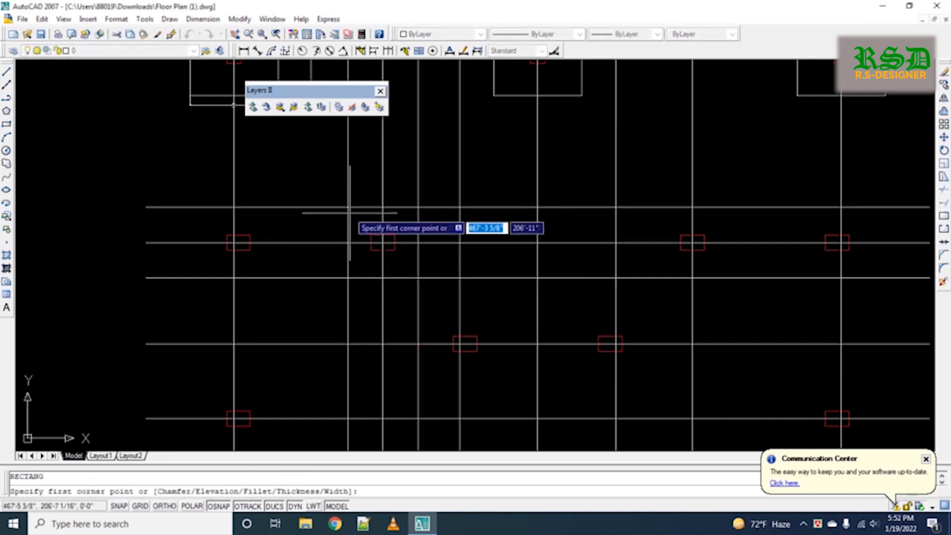
pyautogui.click(348, 207)
pyautogui.click(418, 278)
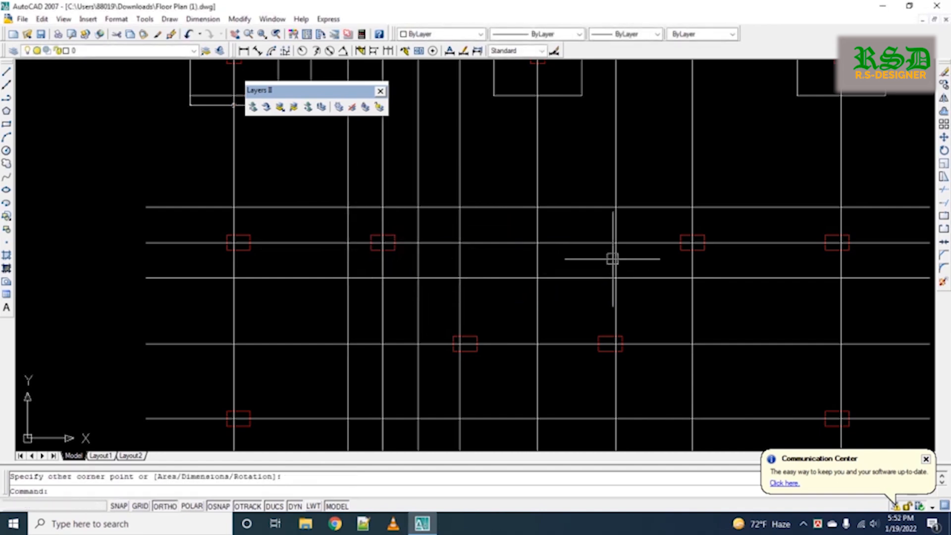
# Offset the vertical grid lines through the third and fourth columns of the second row by 2' to both sides.
pyautogui.click(693, 252)
pyautogui.click(696, 243)
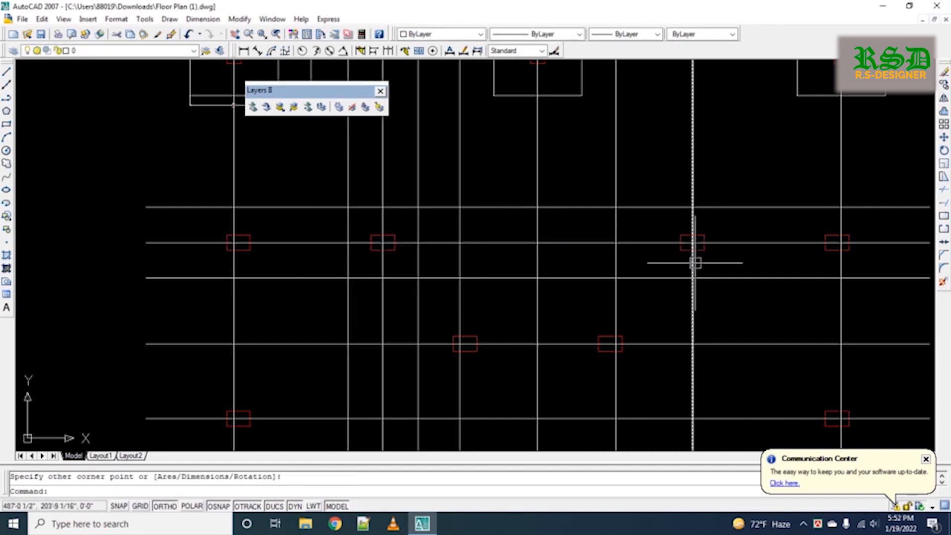
pyautogui.press('Return')
pyautogui.press('Return')
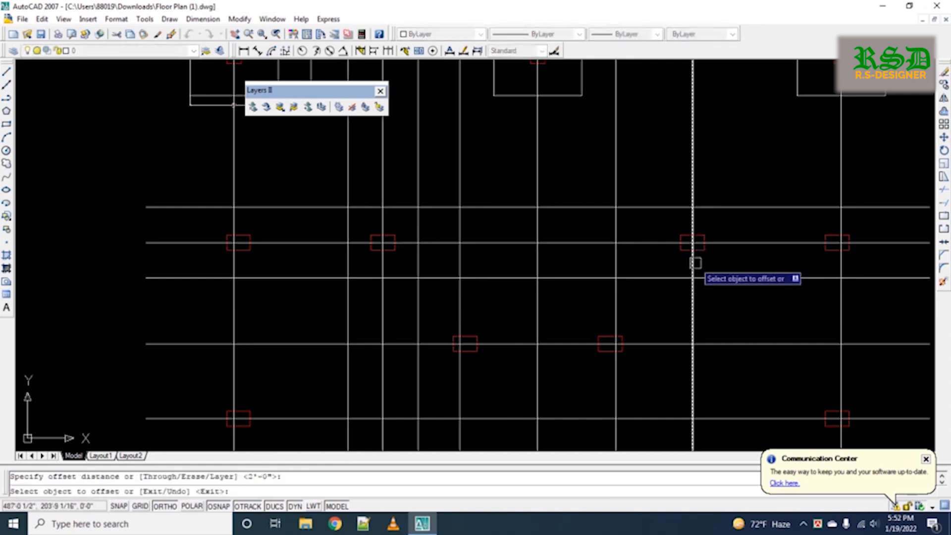
pyautogui.click(692, 267)
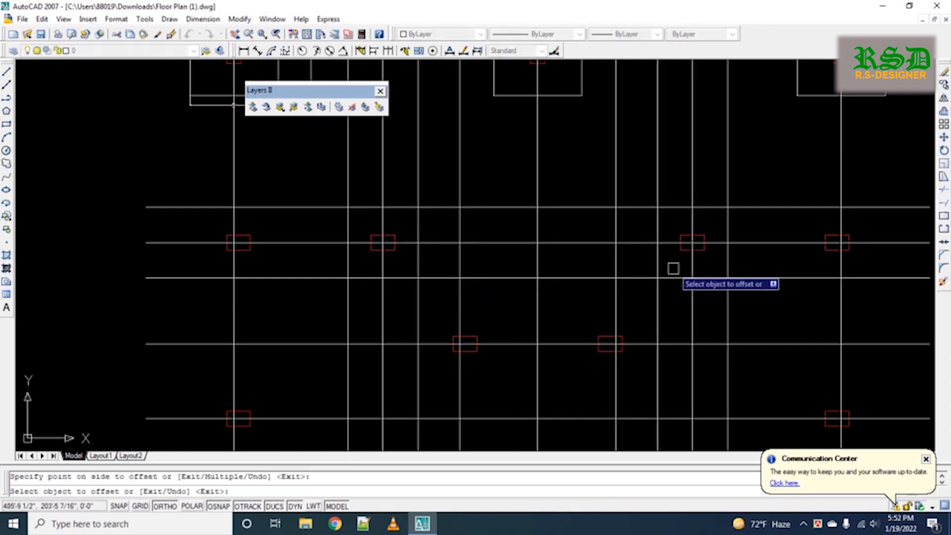
pyautogui.click(842, 262)
pyautogui.click(856, 263)
pyautogui.click(841, 262)
pyautogui.click(733, 265)
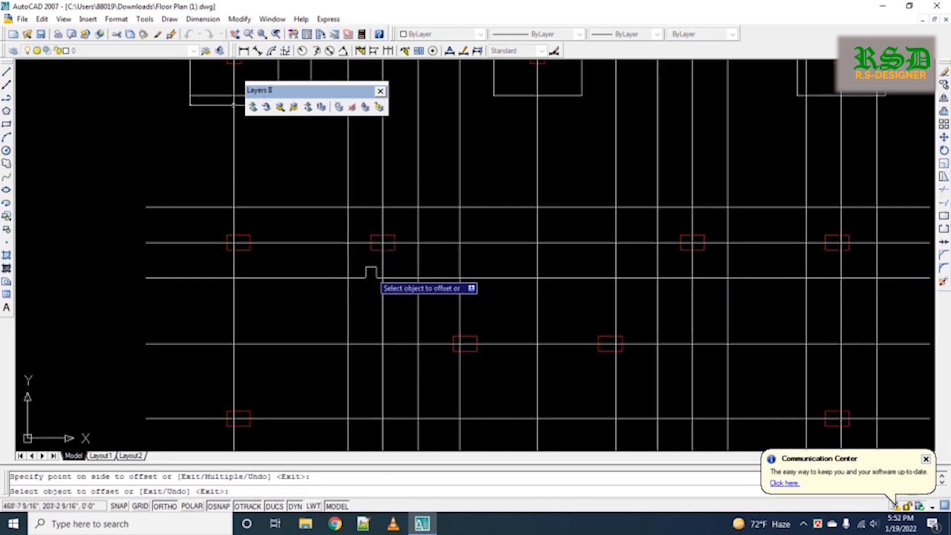
# Offset the vertical grid line through the first column of the second row by 2' to both sides.
pyautogui.click(237, 266)
pyautogui.click(266, 263)
pyautogui.click(233, 265)
pyautogui.click(165, 264)
pyautogui.press('Escape')
# Draw 4' by 4' footing squares around the first, third and fourth columns of the second row, using the offset line intersections.
pyautogui.write('rec')
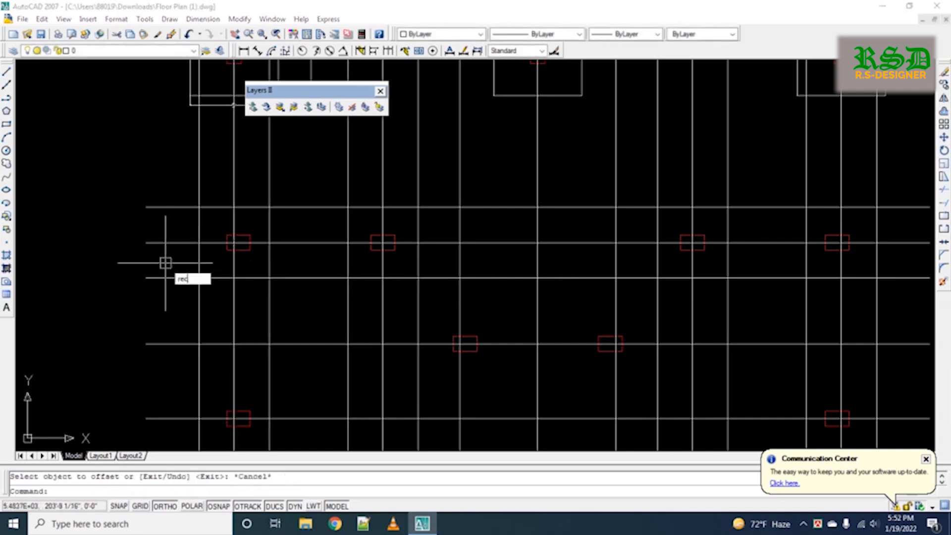
pyautogui.press('Return')
pyautogui.click(200, 207)
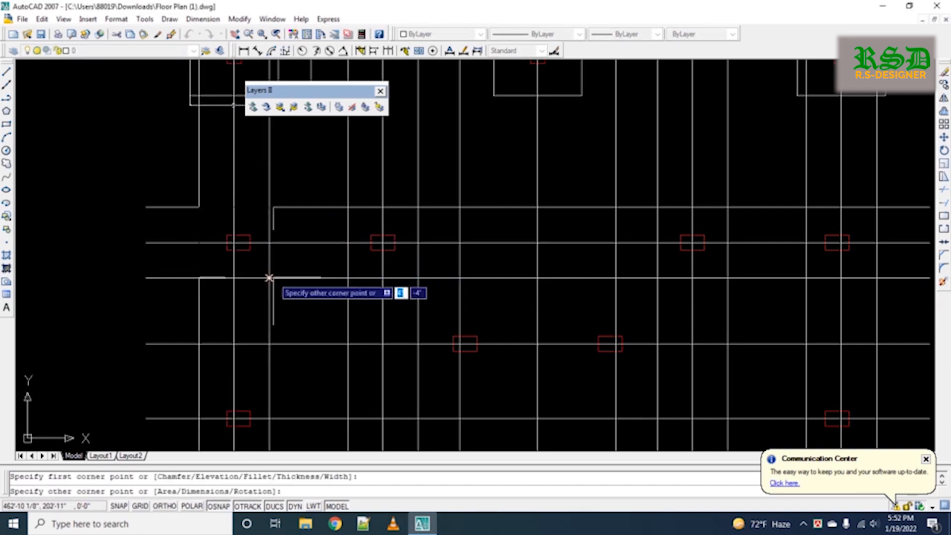
pyautogui.click(269, 277)
pyautogui.press('Return')
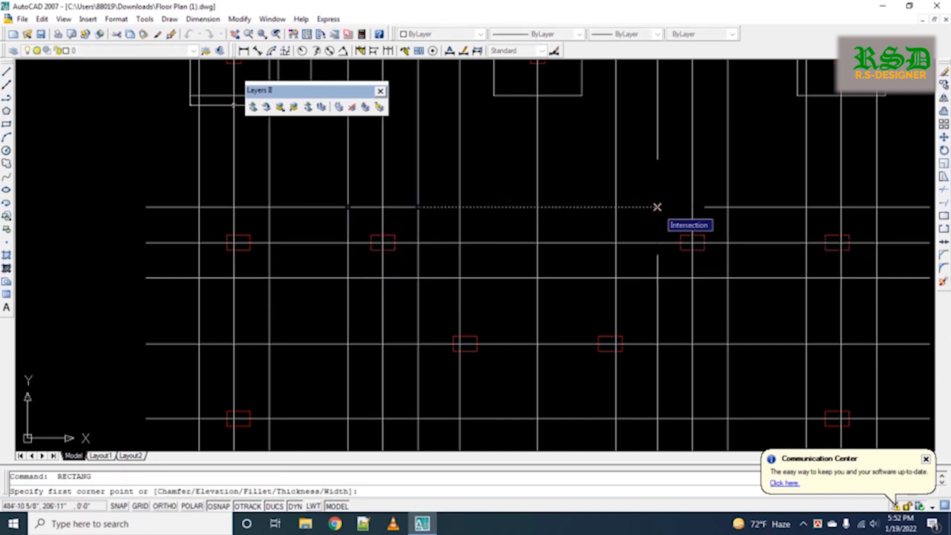
pyautogui.click(659, 207)
pyautogui.click(727, 278)
pyautogui.press('Return')
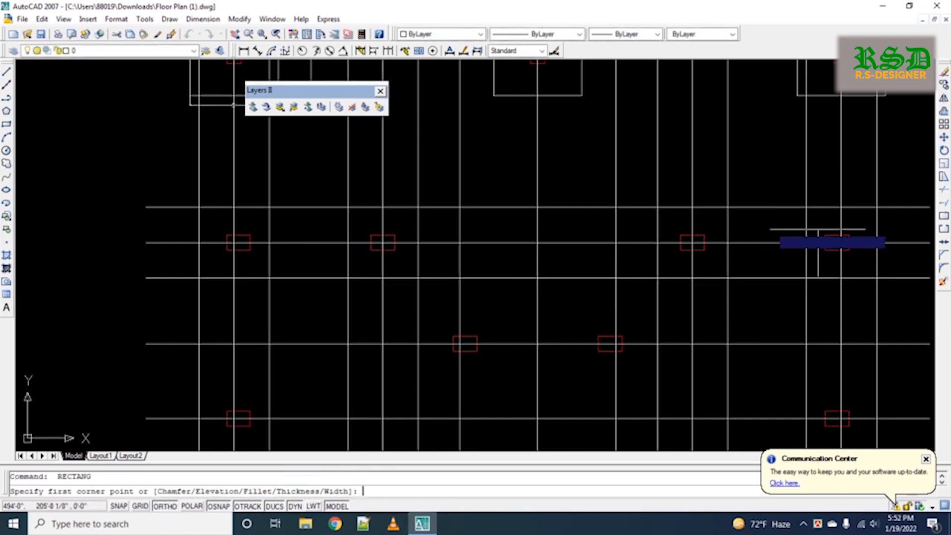
pyautogui.click(807, 207)
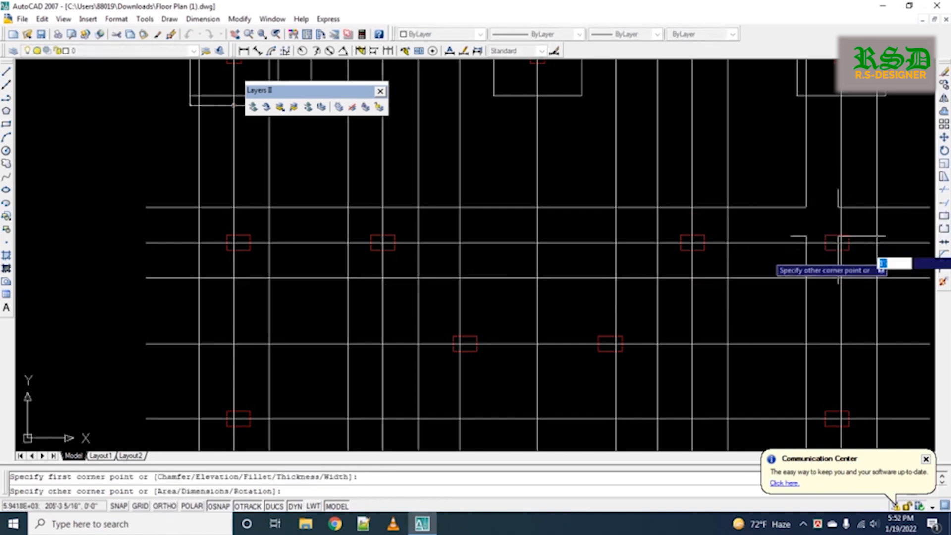
pyautogui.click(877, 278)
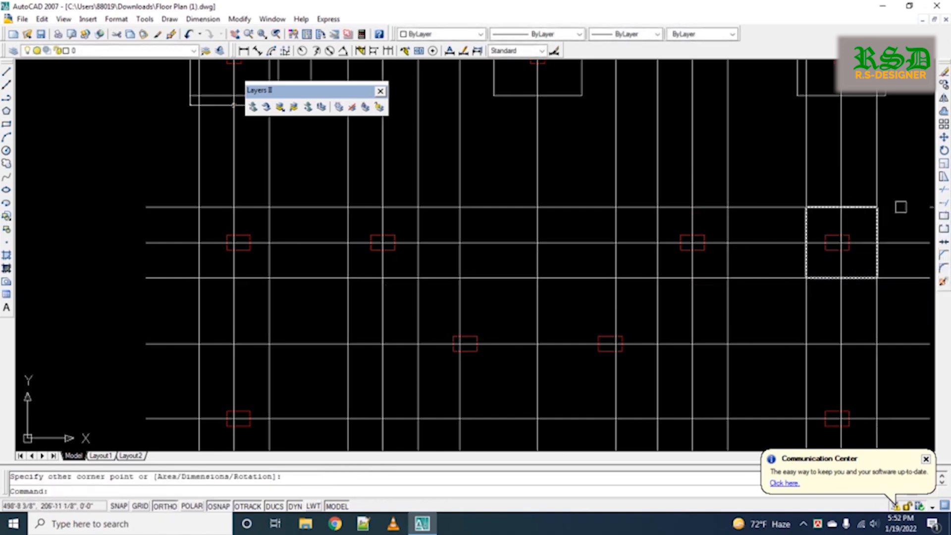
# Erase the two horizontal offset lines above and below the second-row columns.
pyautogui.click(915, 191)
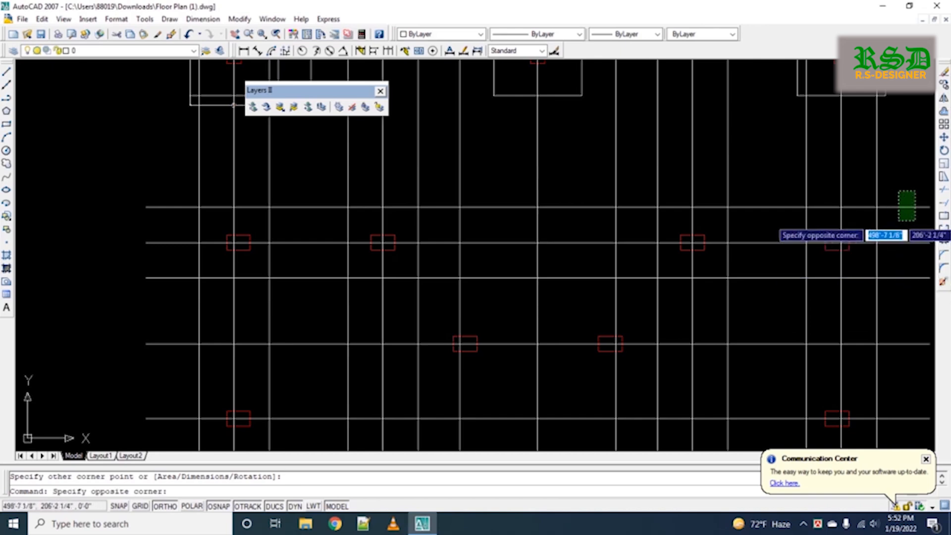
pyautogui.click(899, 223)
pyautogui.press('Delete')
pyautogui.click(897, 278)
pyautogui.press('Delete')
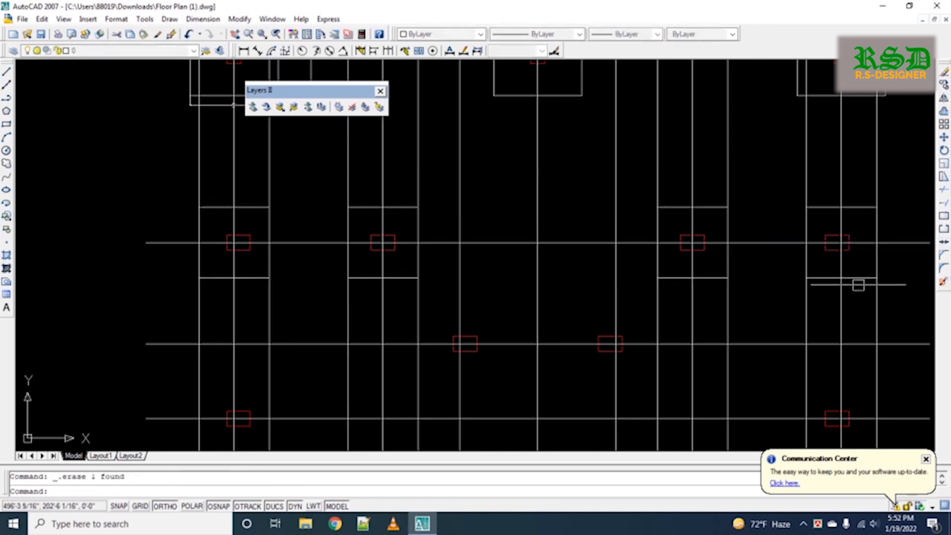
# Erase the vertical offset lines beside the third and fourth columns of the second row.
pyautogui.click(897, 299)
pyautogui.click(852, 311)
pyautogui.press('Delete')
pyautogui.click(809, 306)
pyautogui.press('Delete')
pyautogui.press('Delete')
pyautogui.click(660, 309)
pyautogui.press('Delete')
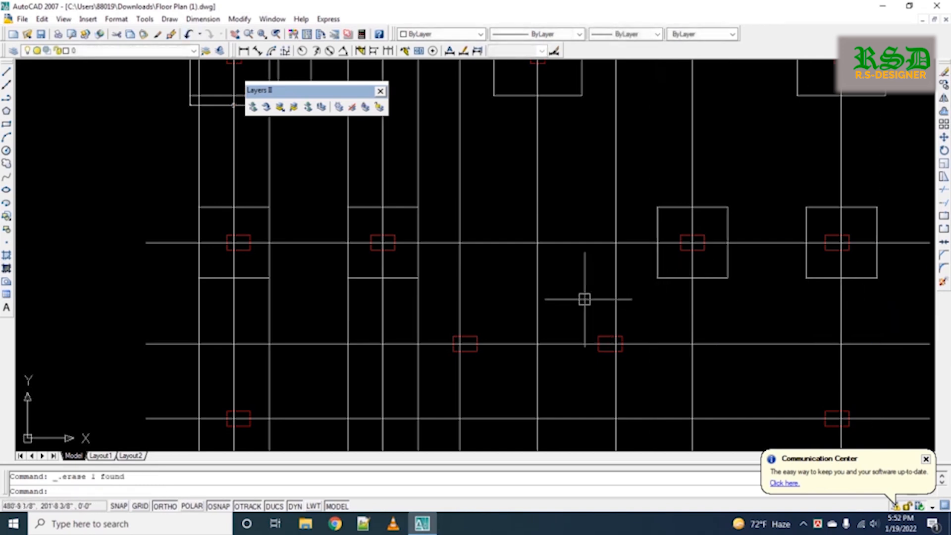
# Erase the vertical grid line that runs through the middle column of the top row.
pyautogui.click(563, 277)
pyautogui.click(528, 293)
pyautogui.press('Delete')
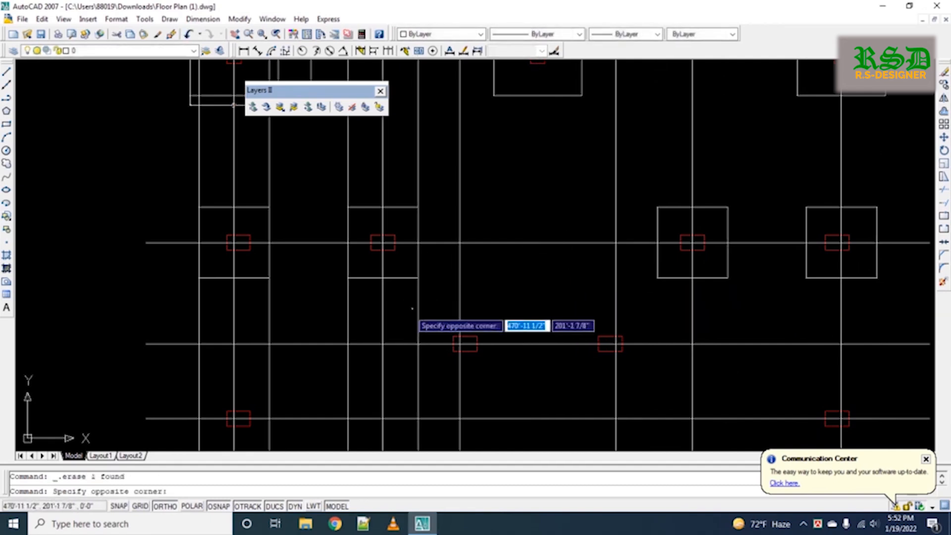
# Erase the vertical offset lines beside the first and second columns of the second row.
pyautogui.click(442, 311)
pyautogui.click(444, 314)
pyautogui.click(405, 315)
pyautogui.press('Delete')
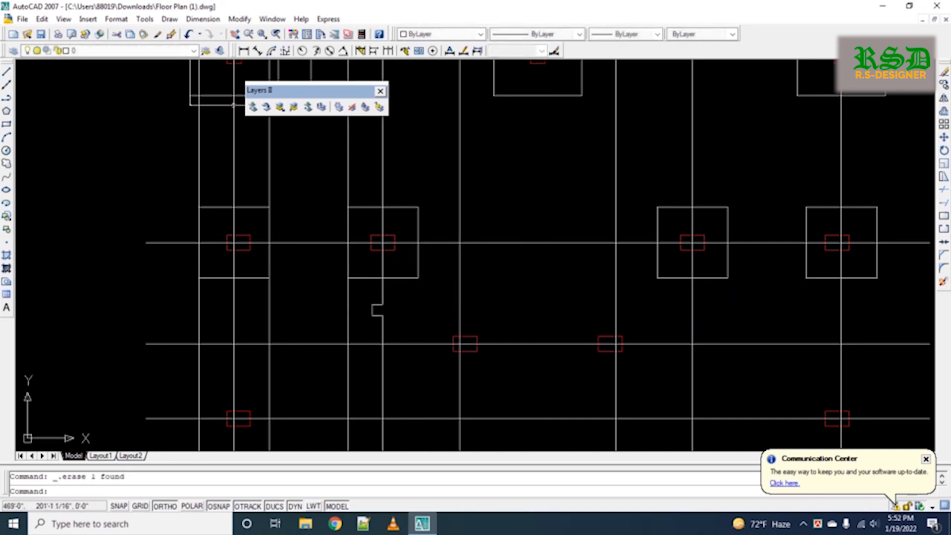
pyautogui.click(272, 311)
pyautogui.press('Delete')
pyautogui.click(199, 303)
pyautogui.press('Delete')
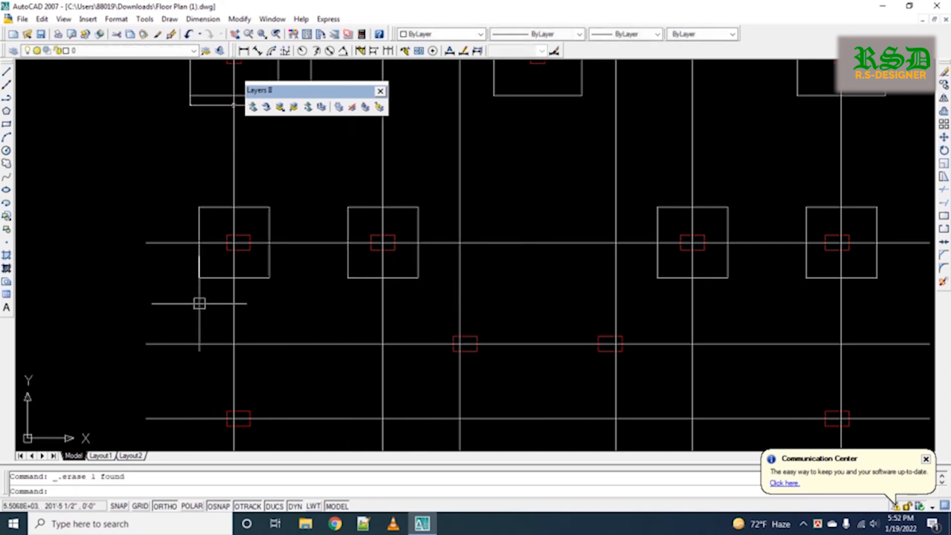
pyautogui.scroll(-4, 199, 303)
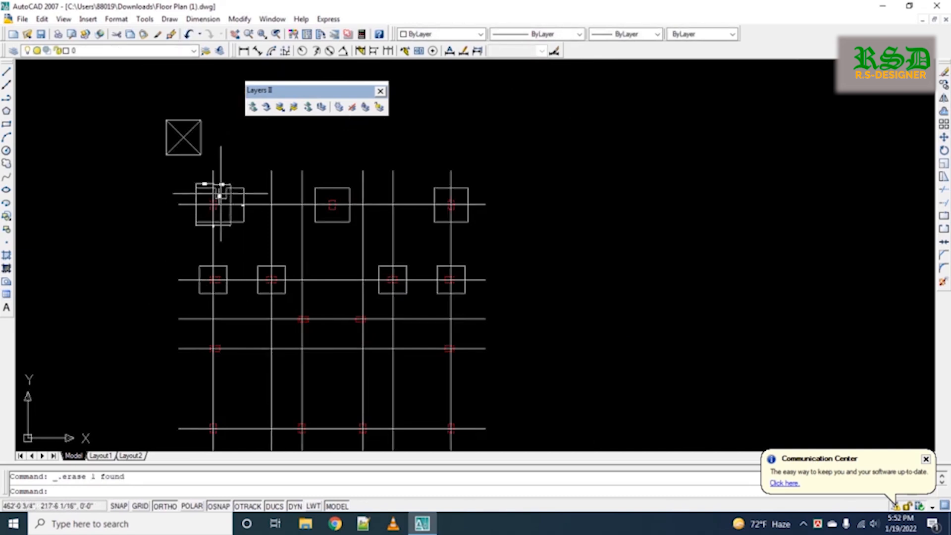
pyautogui.scroll(5, 215, 203)
pyautogui.scroll(2, 163, 235)
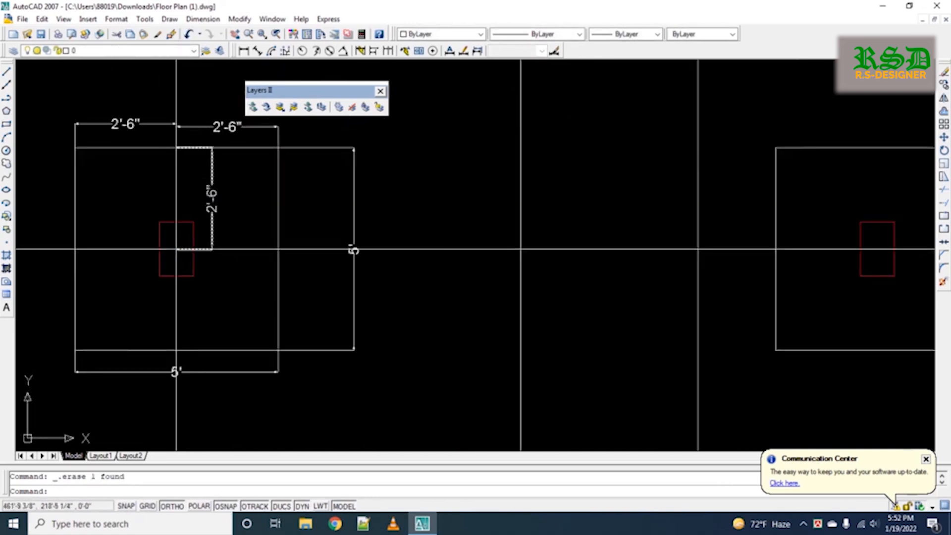
# Copy the vertical grid line beside the top row's middle footing onto the centre of that middle column.
pyautogui.scroll(-4, 429, 197)
pyautogui.scroll(5, 451, 222)
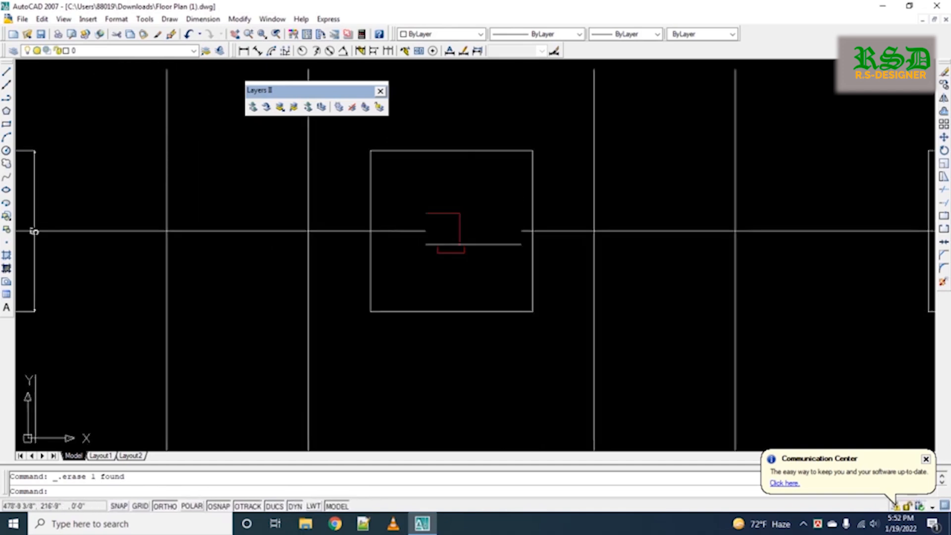
pyautogui.scroll(-8, 447, 229)
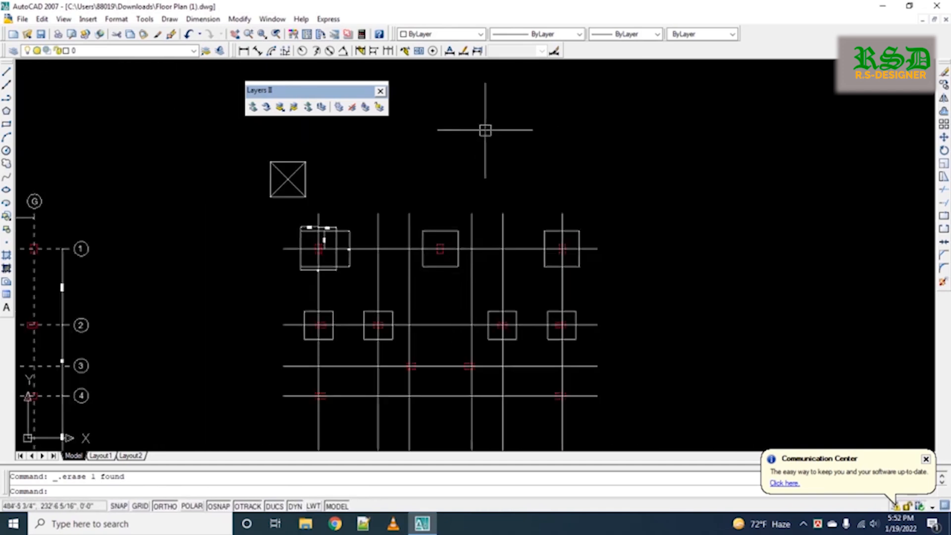
pyautogui.moveTo(426, 301)
pyautogui.mouseDown(button='middle')
pyautogui.moveTo(471, 105)
pyautogui.moveTo(463, 222)
pyautogui.mouseUp(button='middle')
pyautogui.scroll(5, 471, 171)
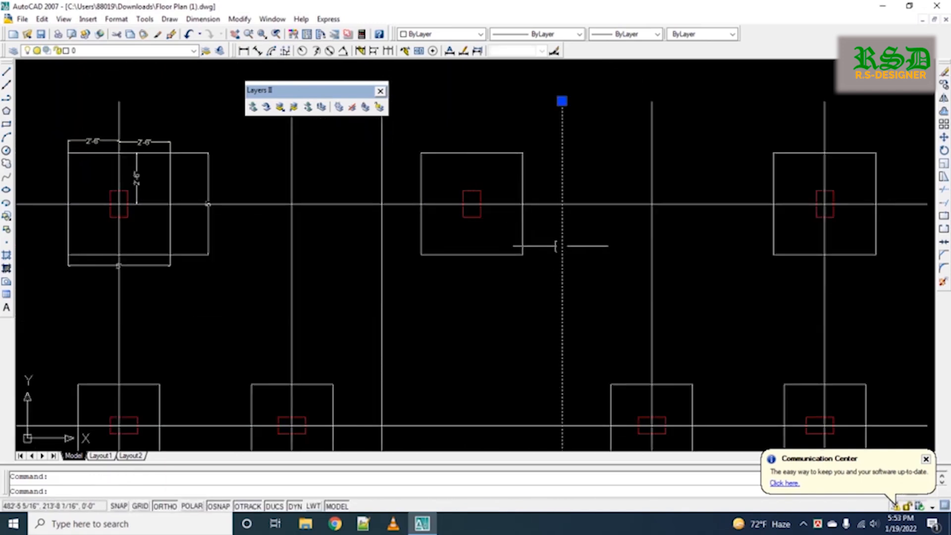
pyautogui.write('co')
pyautogui.press('Return')
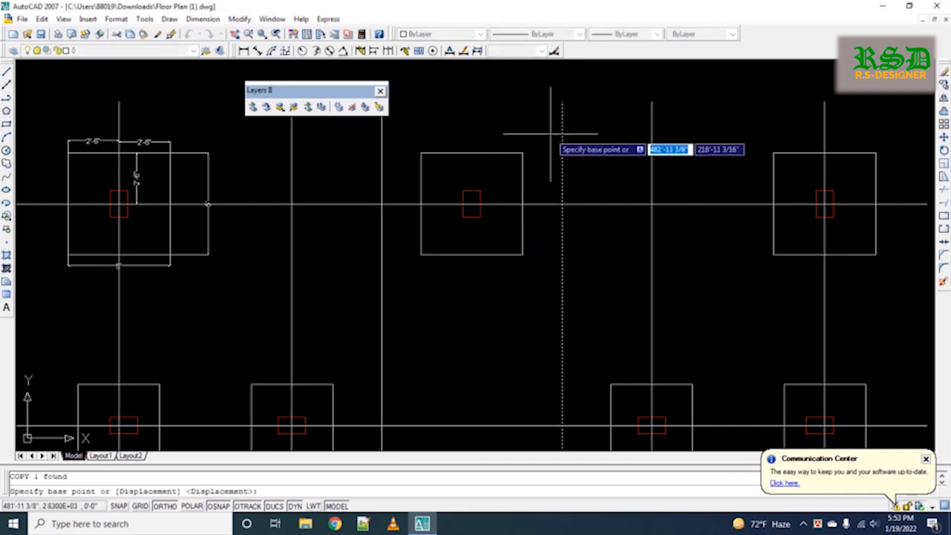
pyautogui.click(562, 204)
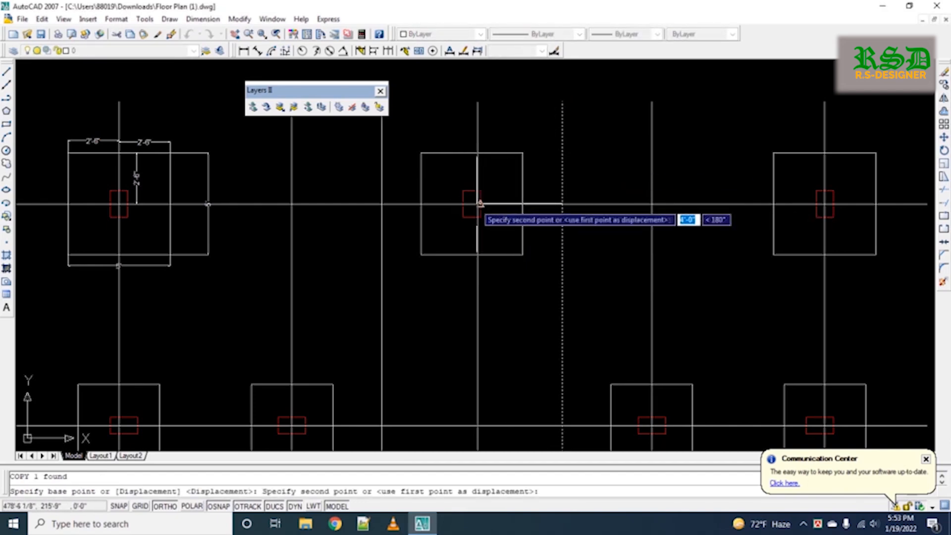
pyautogui.click(472, 203)
pyautogui.press('Escape')
pyautogui.scroll(-4, 482, 159)
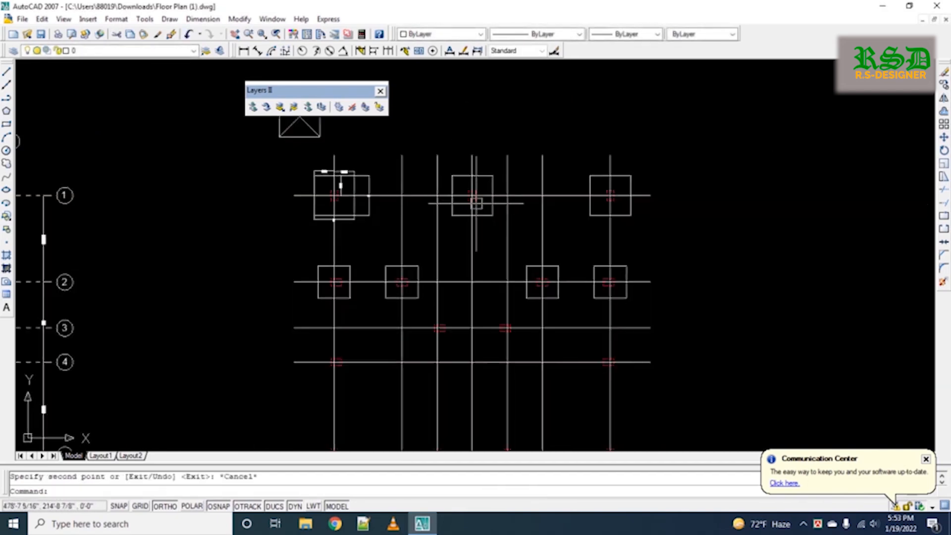
# Add aligned dimensions for the overall width and height of the first footing square in the second row.
pyautogui.moveTo(487, 231)
pyautogui.mouseDown(button='middle')
pyautogui.moveTo(485, 85)
pyautogui.moveTo(483, 129)
pyautogui.moveTo(779, 102)
pyautogui.moveTo(558, 225)
pyautogui.moveTo(538, 248)
pyautogui.moveTo(508, 224)
pyautogui.mouseUp(button='middle')
pyautogui.scroll(3, 337, 269)
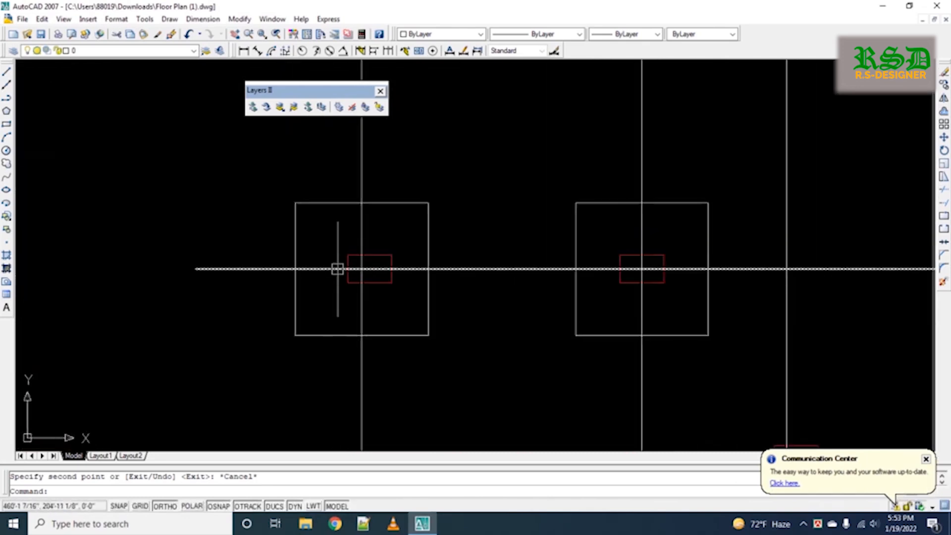
pyautogui.press('Escape')
pyautogui.write('d')
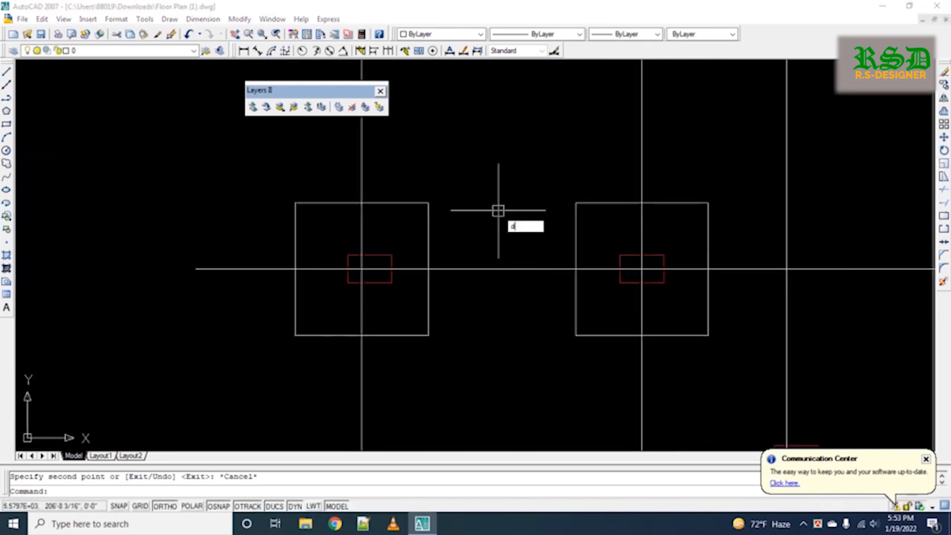
pyautogui.write('al')
pyautogui.press('Return')
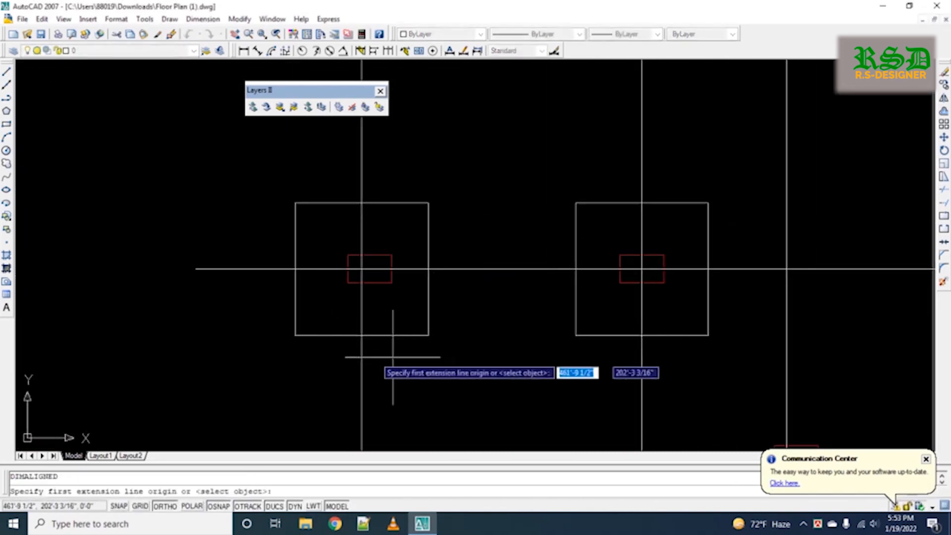
pyautogui.click(295, 335)
pyautogui.click(429, 335)
pyautogui.click(429, 357)
pyautogui.press('Return')
pyautogui.click(428, 335)
pyautogui.click(429, 202)
pyautogui.click(467, 206)
# Dimension the first second-row footing's upper edge from the vertical grid line to its right and left corners.
pyautogui.press('Return')
pyautogui.click(468, 270)
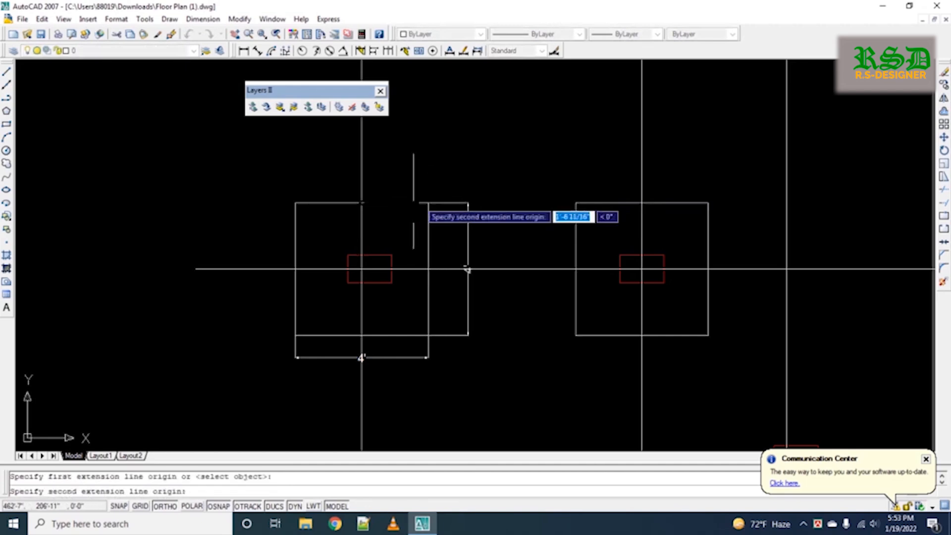
pyautogui.click(428, 203)
pyautogui.click(429, 182)
pyautogui.press('Return')
pyautogui.click(362, 203)
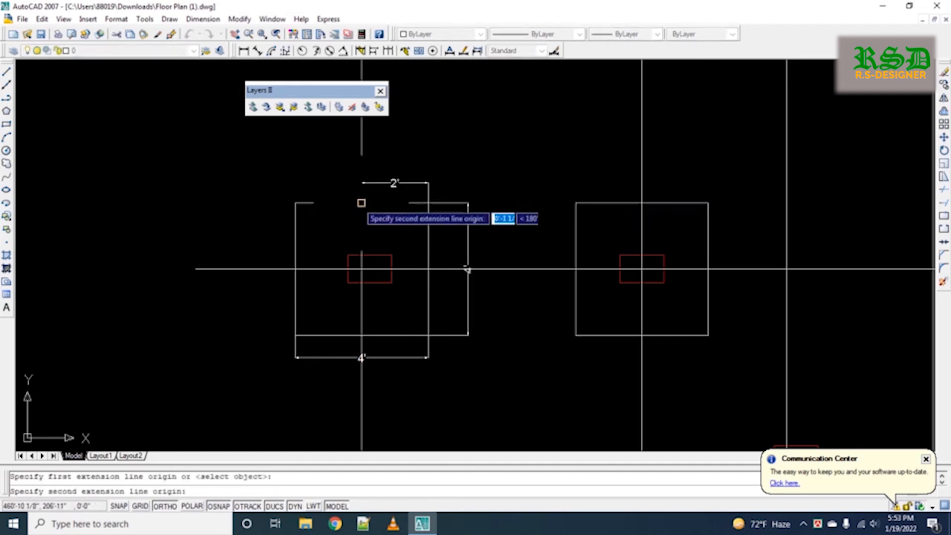
pyautogui.click(295, 203)
pyautogui.click(322, 178)
# Dimension the first second-row footing vertically from the grid intersection to its upper and lower edges.
pyautogui.press('Return')
pyautogui.click(362, 269)
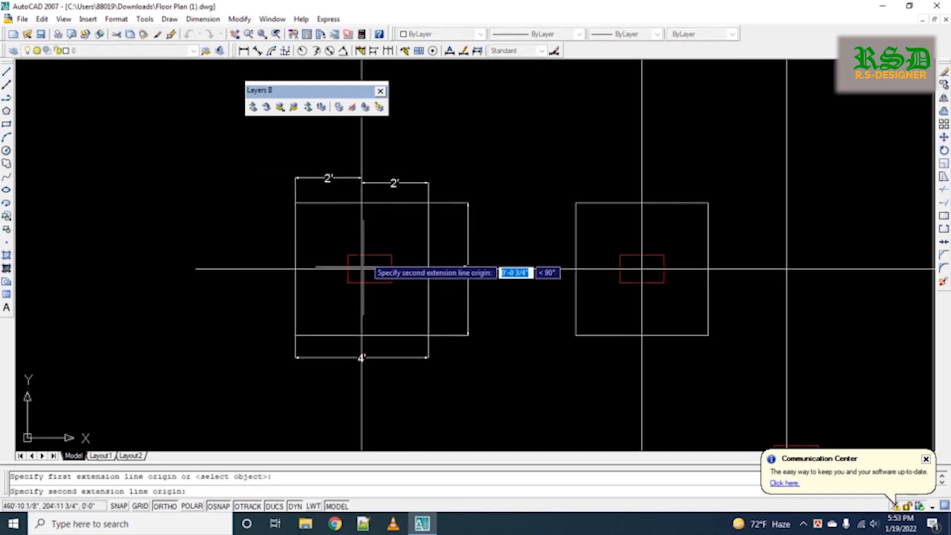
pyautogui.click(362, 202)
pyautogui.click(397, 237)
pyautogui.press('Return')
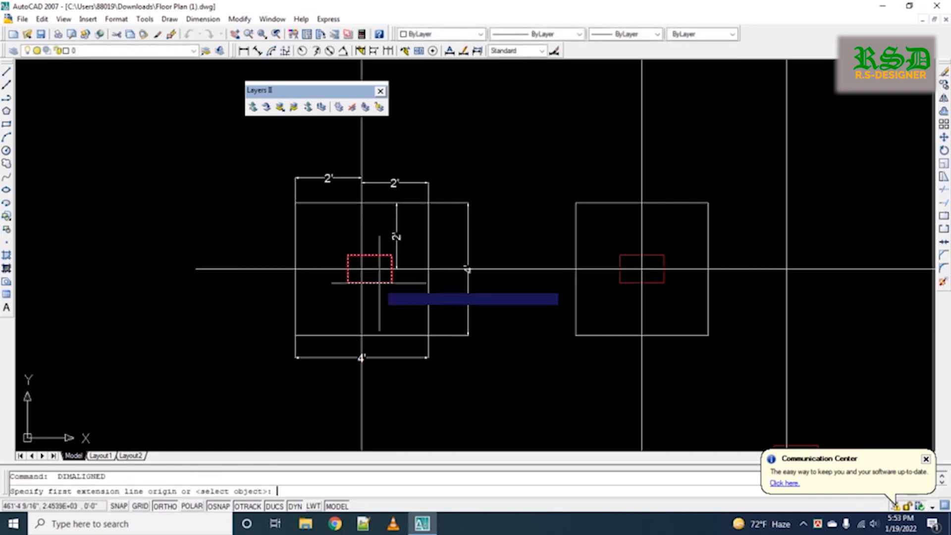
pyautogui.click(361, 269)
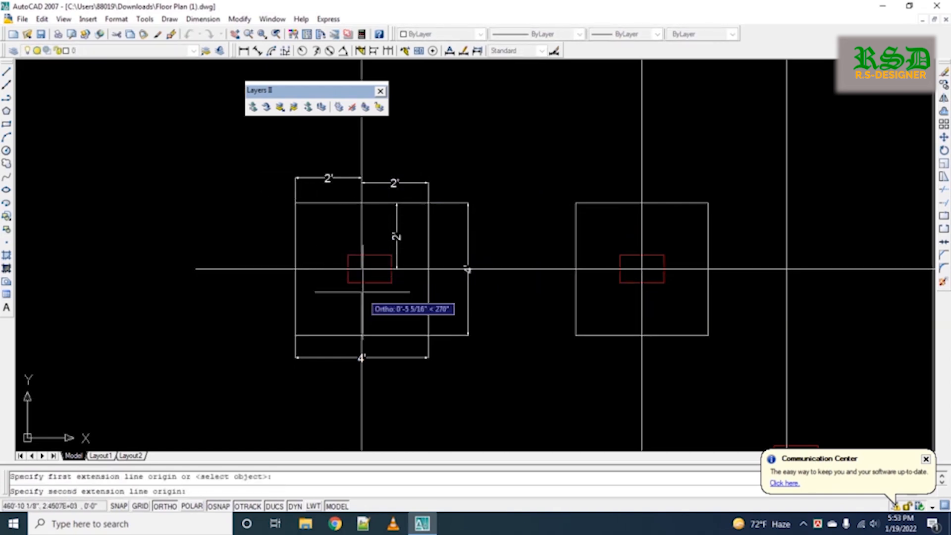
pyautogui.click(361, 336)
pyautogui.click(393, 302)
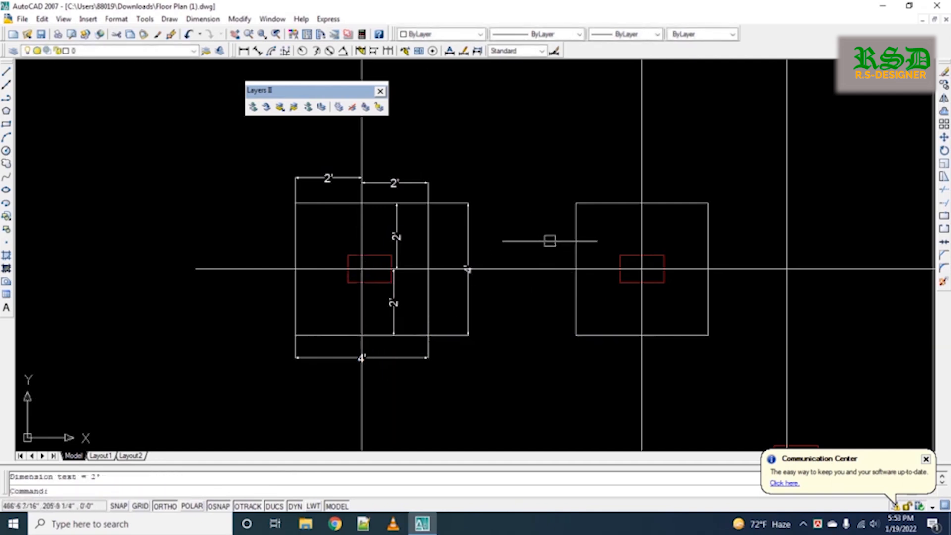
# Copy the G grid bubble with its letter into the upper-left quarter of the first top-row footing, with Ortho off.
pyautogui.scroll(-8, 339, 236)
pyautogui.moveTo(399, 202)
pyautogui.mouseDown(button='middle')
pyautogui.moveTo(401, 233)
pyautogui.moveTo(505, 232)
pyautogui.mouseUp(button='middle')
pyautogui.scroll(6, 107, 225)
pyautogui.scroll(-6, 118, 106)
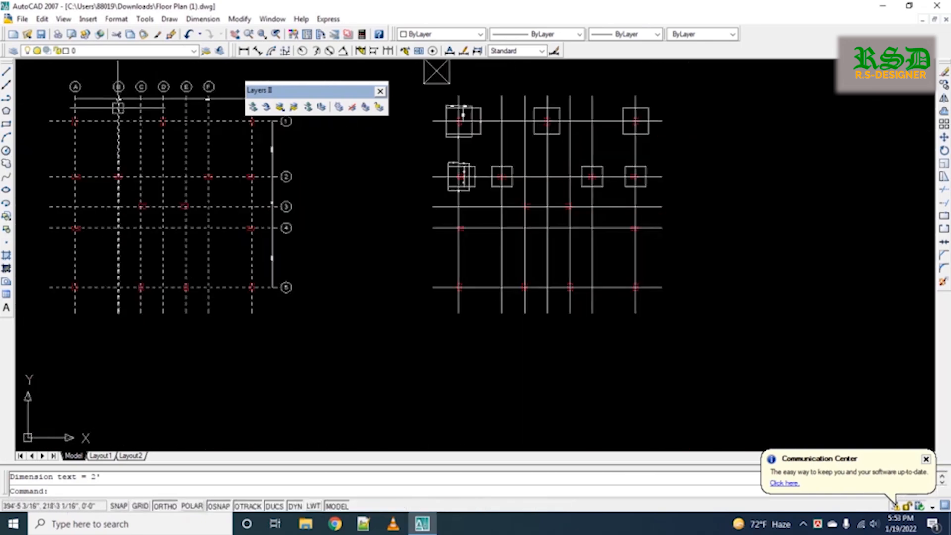
pyautogui.moveTo(351, 141); pyautogui.dragTo(319, 289, button='middle')
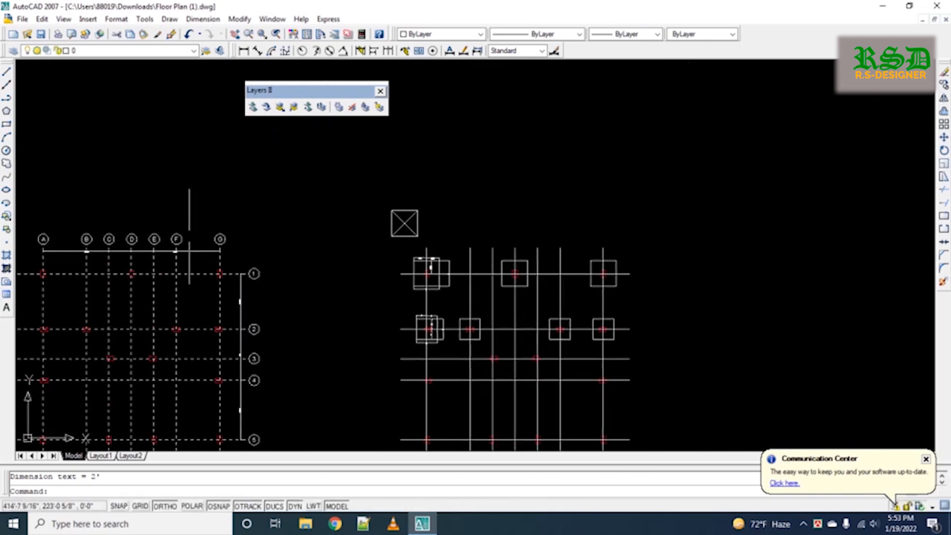
pyautogui.scroll(5, 194, 218)
pyautogui.click(377, 193)
pyautogui.click(282, 268)
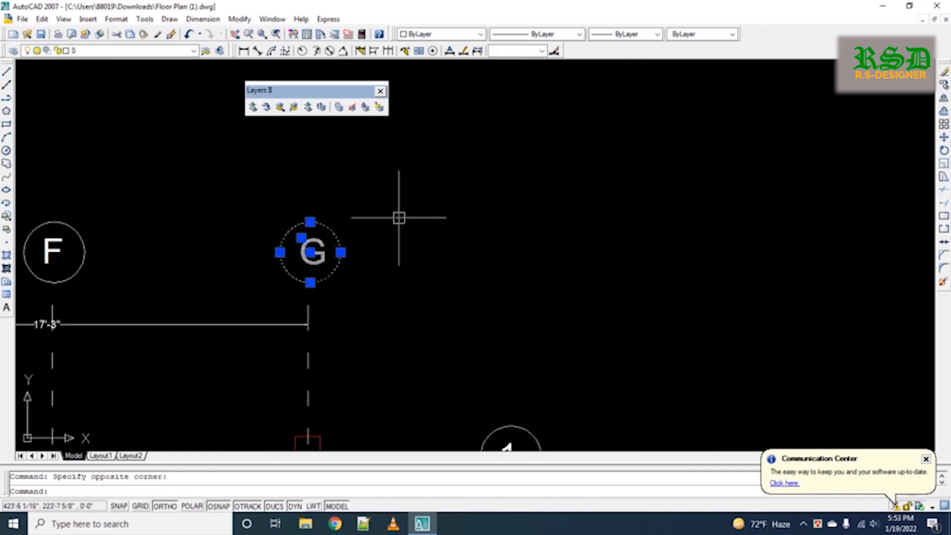
pyautogui.write('co')
pyautogui.press('Return')
pyautogui.scroll(-5, 383, 220)
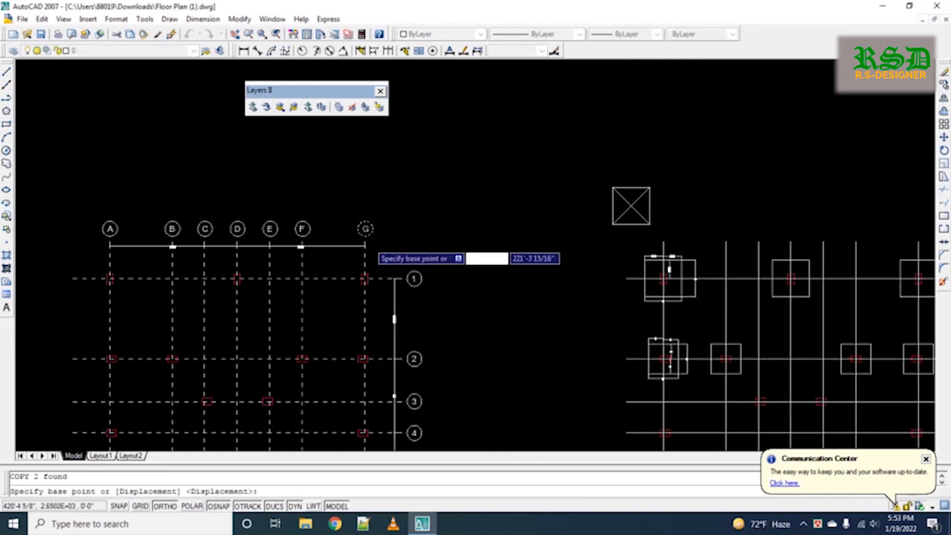
pyautogui.scroll(5, 365, 245)
pyautogui.click(365, 237)
pyautogui.scroll(-4, 369, 237)
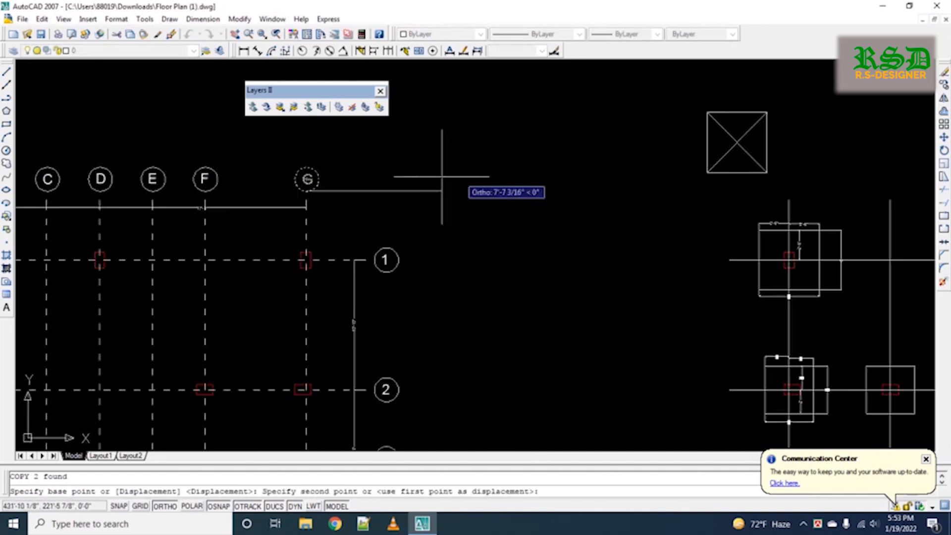
pyautogui.moveTo(784, 252); pyautogui.dragTo(460, 256, button='middle')
pyautogui.press('F8')
pyautogui.scroll(6, 460, 273)
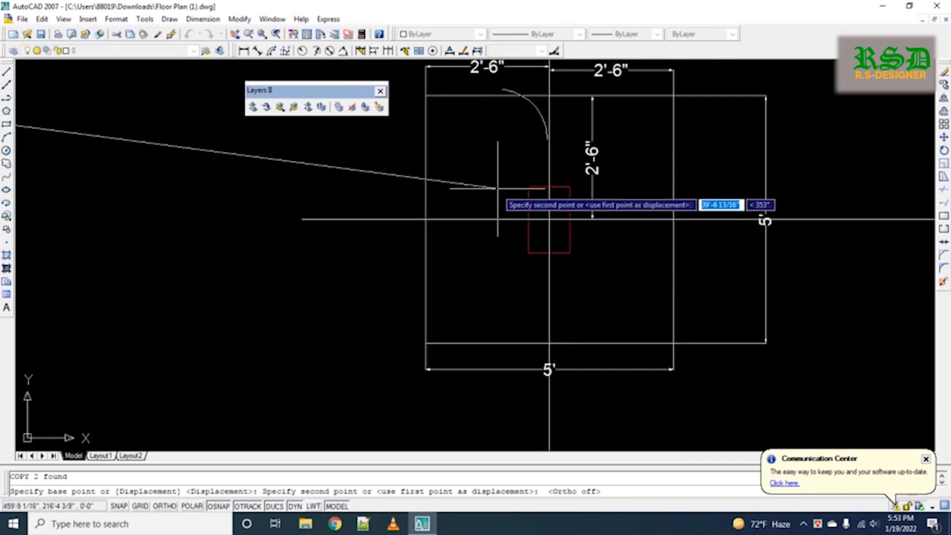
pyautogui.click(558, 166)
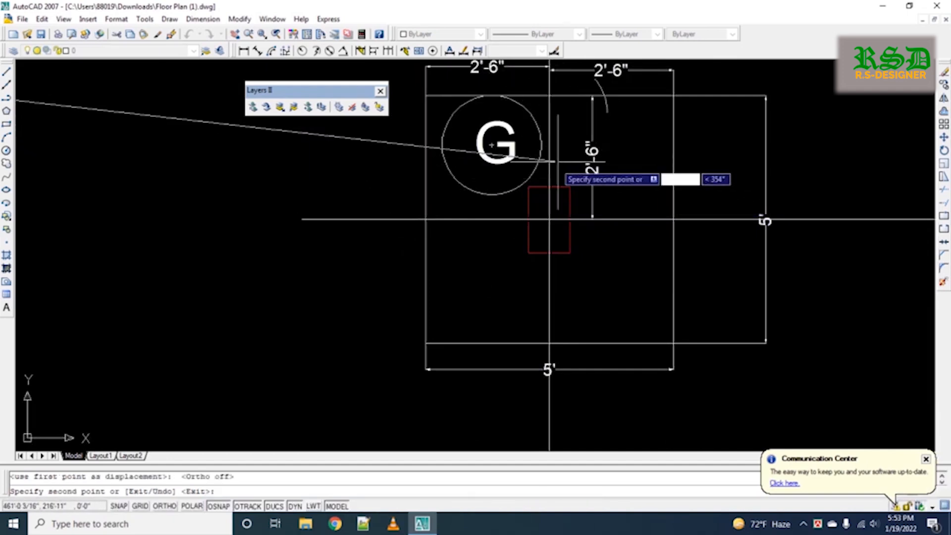
pyautogui.press('Escape')
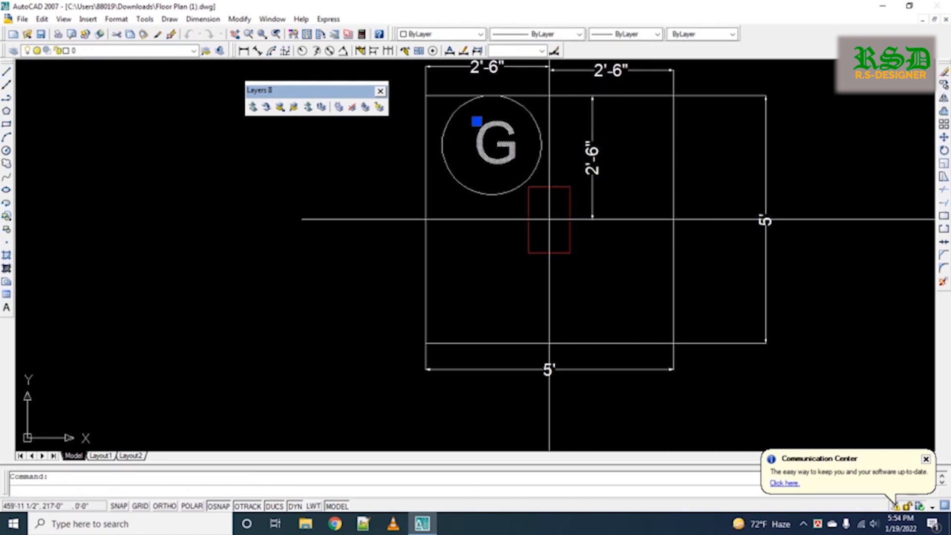
# Change the copied bubble's text to C1.
pyautogui.doubleClick(488, 144)
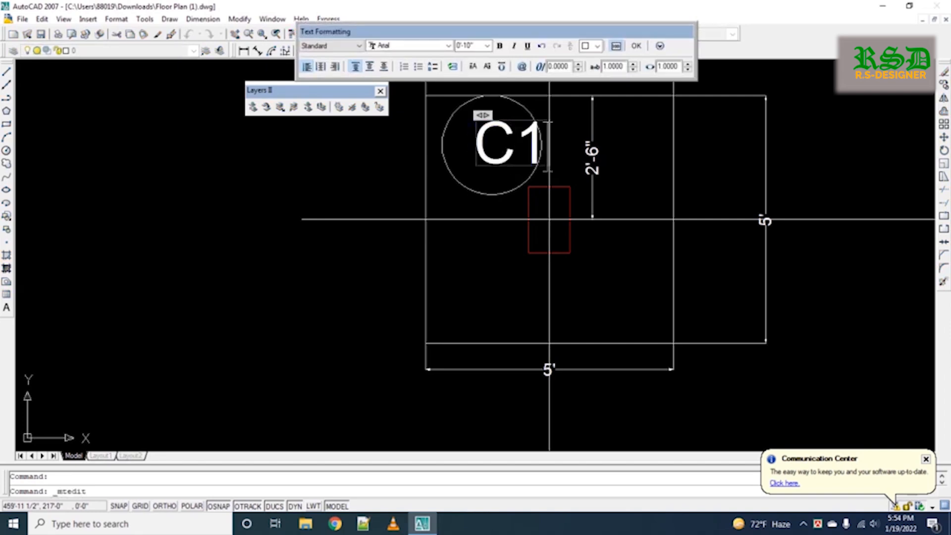
pyautogui.press('Escape')
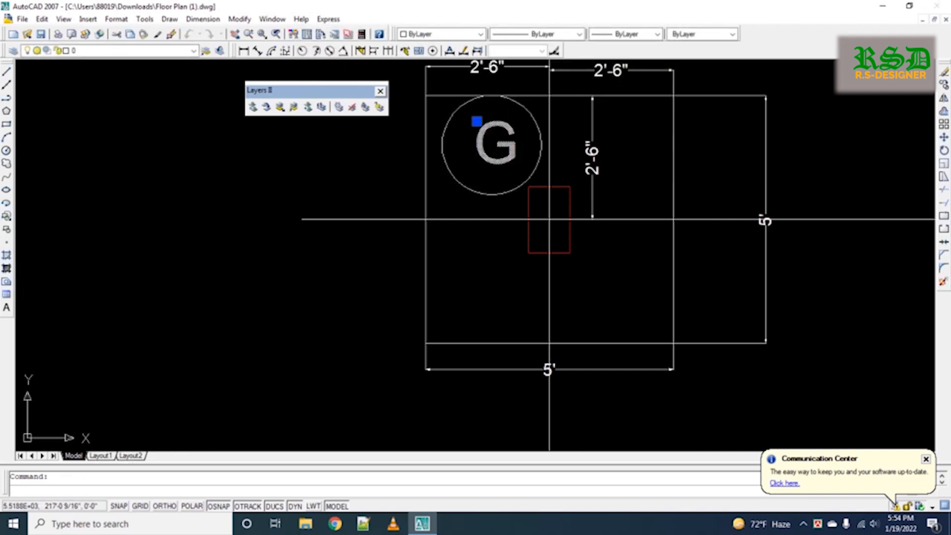
pyautogui.doubleClick(474, 147)
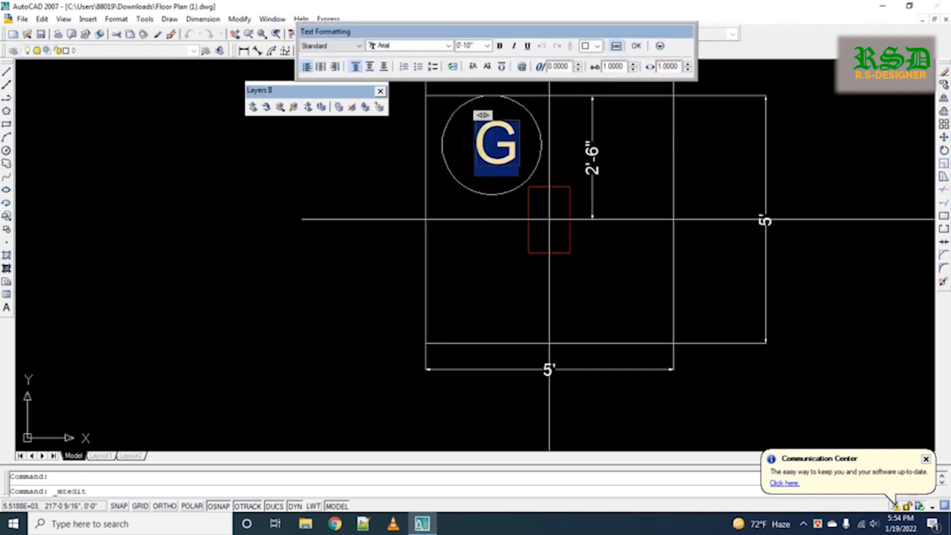
pyautogui.click(509, 159)
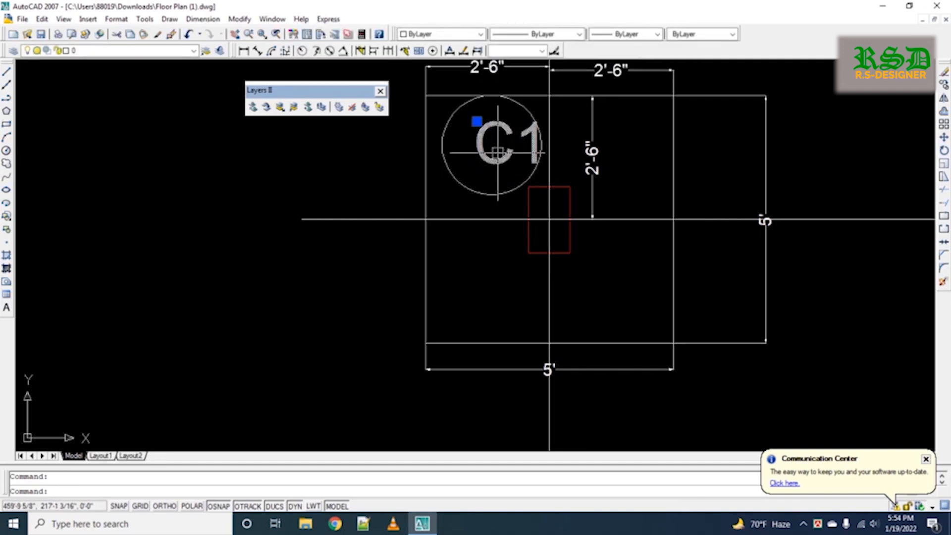
# Copy the C1 text and its circle into the lower-right quarter of the same footing.
pyautogui.click(471, 191)
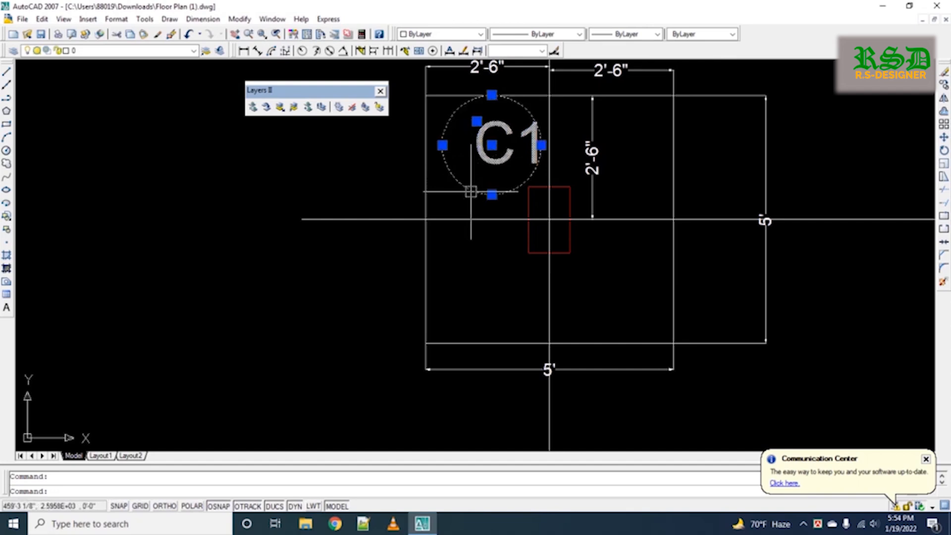
pyautogui.write('co')
pyautogui.press('Return')
pyautogui.click(477, 165)
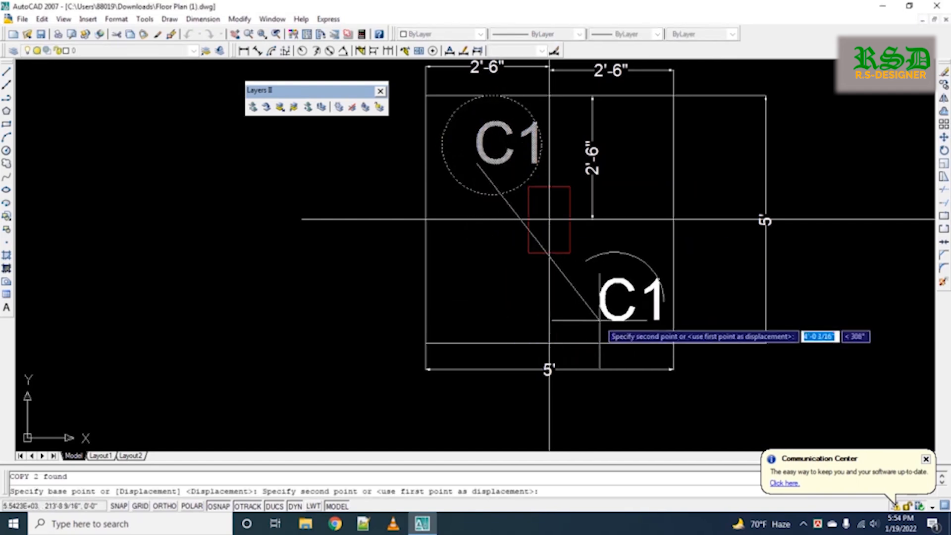
pyautogui.click(598, 321)
pyautogui.press('Escape')
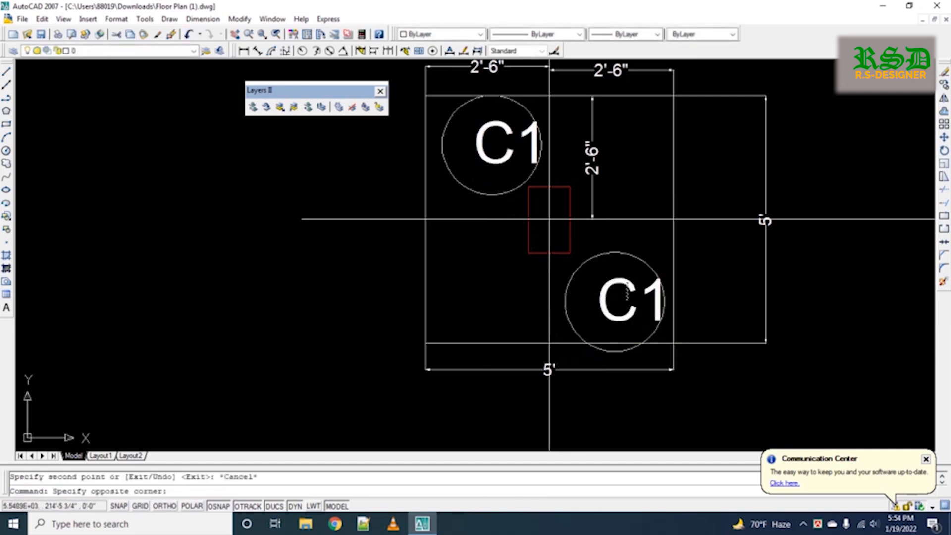
# Change the text in the lower-right bubble to F1.
pyautogui.doubleClick(621, 280)
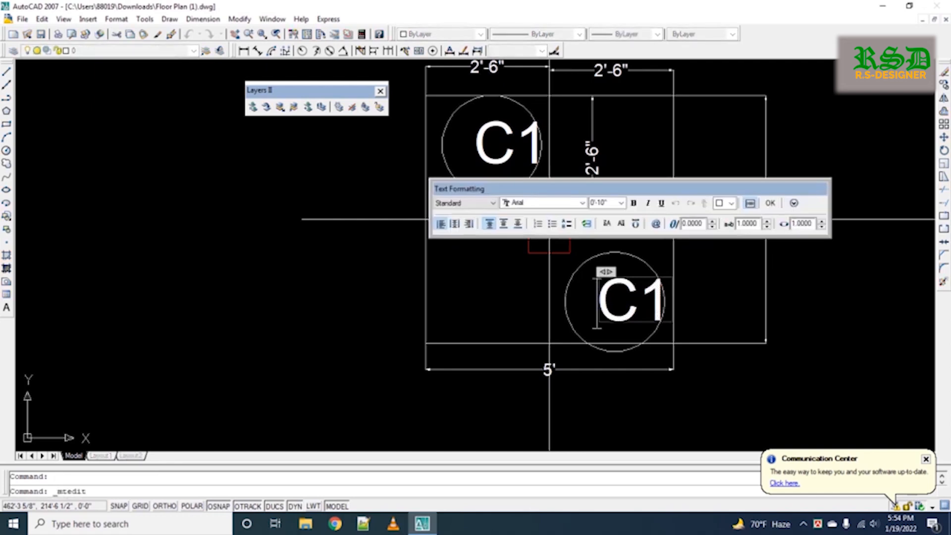
pyautogui.moveTo(597, 298); pyautogui.dragTo(638, 297)
pyautogui.write('F')
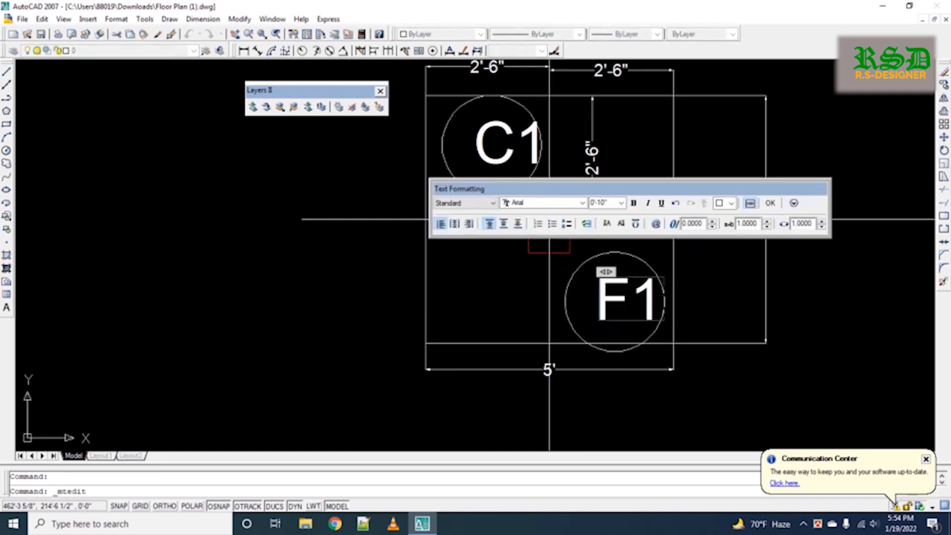
pyautogui.click(526, 248)
pyautogui.scroll(-8, 508, 239)
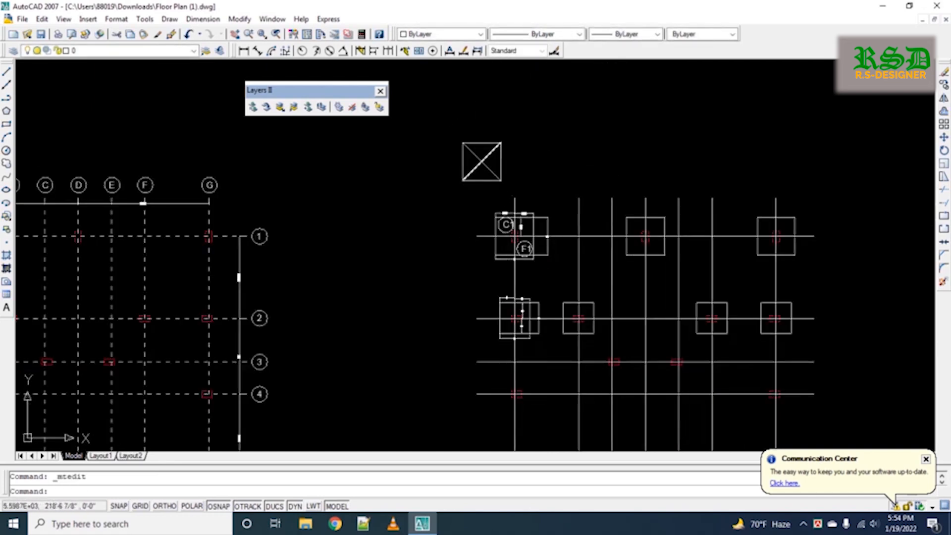
pyautogui.moveTo(550, 309); pyautogui.dragTo(549, 187, button='middle')
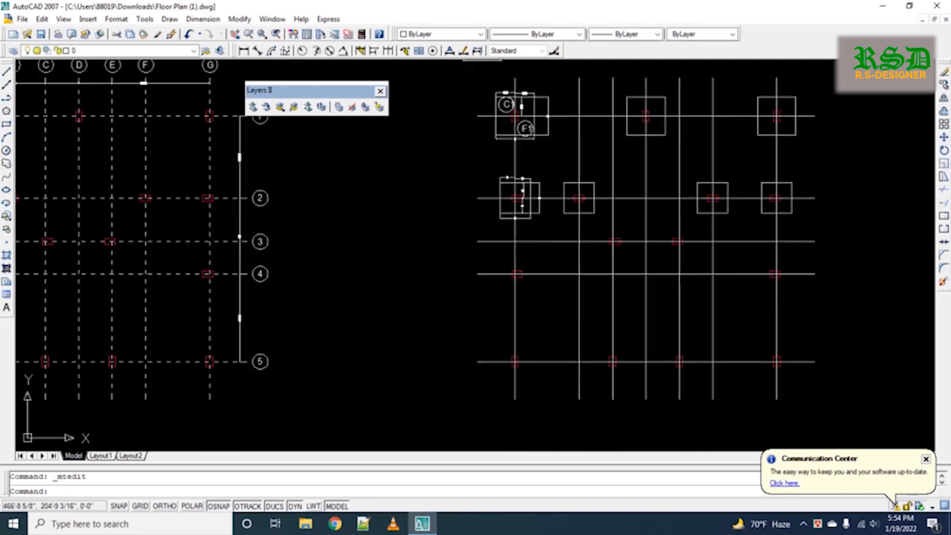
pyautogui.scroll(2, 520, 138)
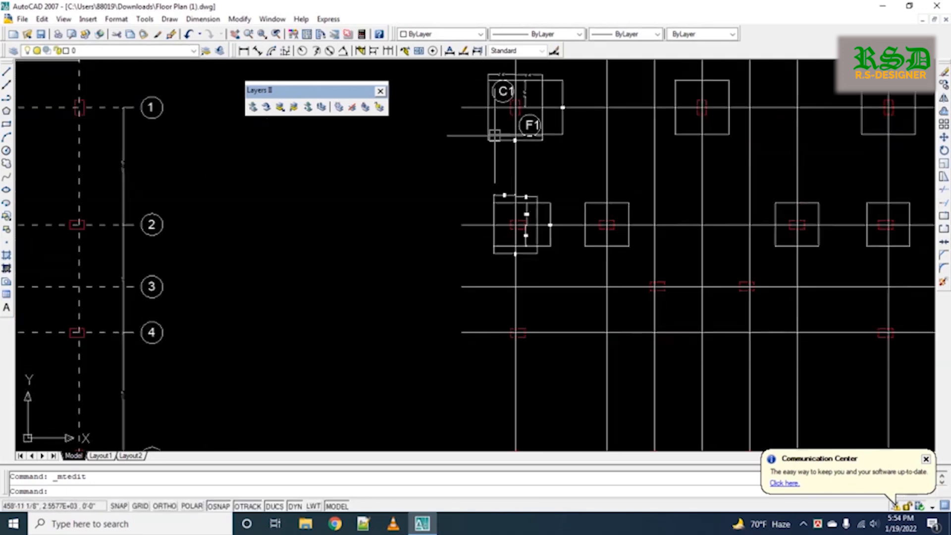
pyautogui.scroll(-2, 473, 183)
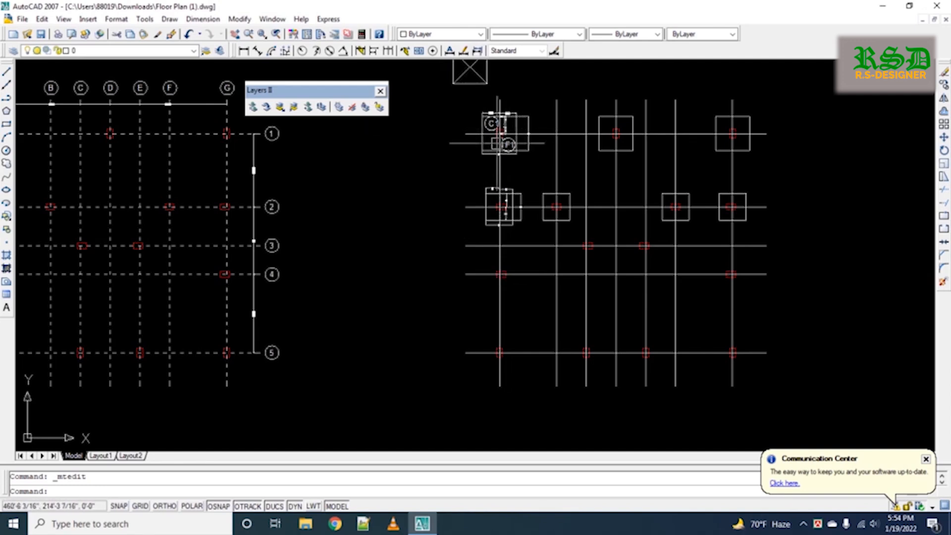
pyautogui.scroll(-3, 498, 148)
pyautogui.scroll(3, 499, 186)
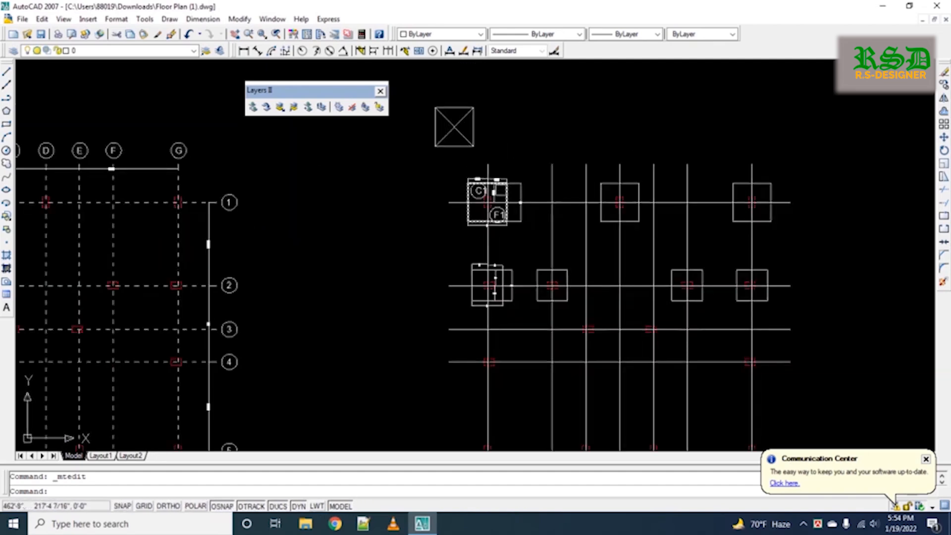
pyautogui.scroll(5, 491, 119)
pyautogui.scroll(-4, 490, 102)
pyautogui.click(495, 125)
pyautogui.click(376, 187)
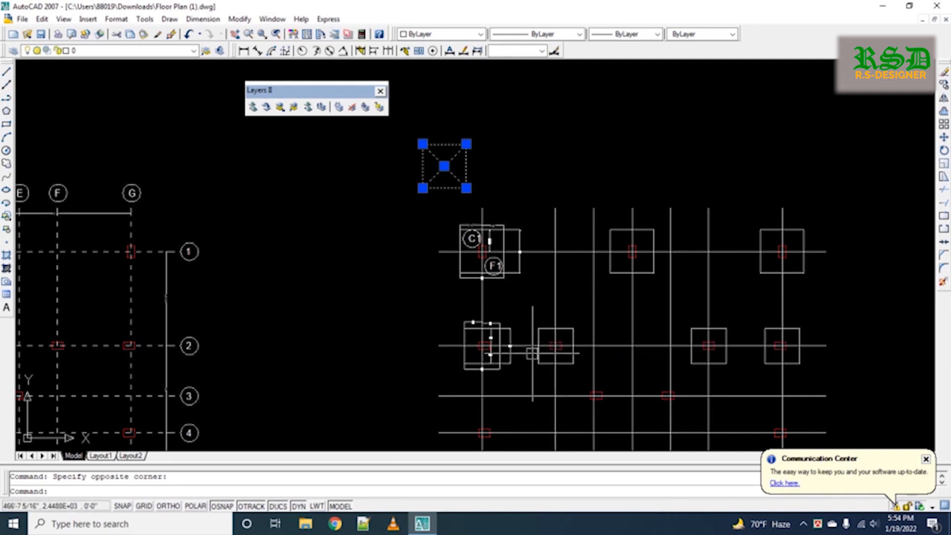
# Add multiline text reading Footing Layout Plan in the empty space below the footing grid.
pyautogui.scroll(-3, 533, 353)
pyautogui.moveTo(595, 389); pyautogui.dragTo(572, 181, button='middle')
pyautogui.scroll(1, 554, 282)
pyautogui.scroll(1, 554, 282)
pyautogui.write('mt')
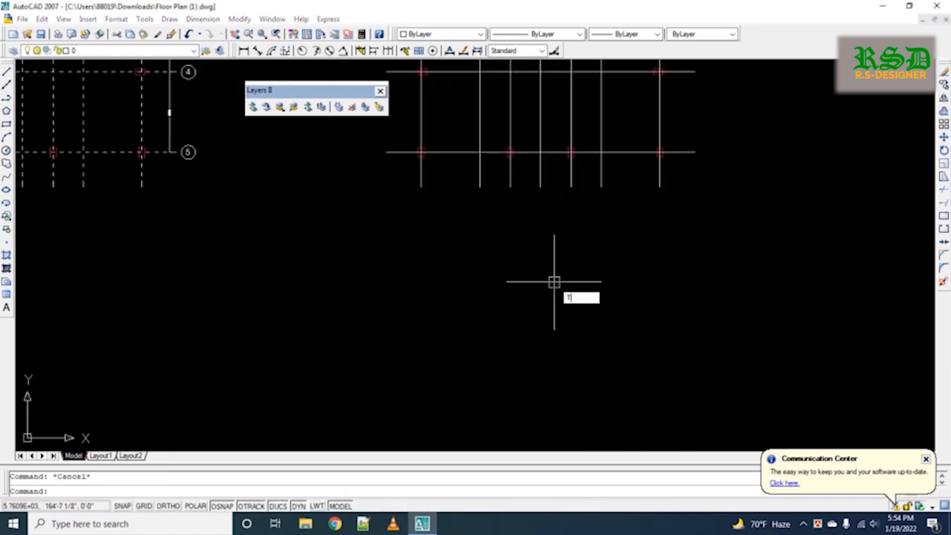
pyautogui.press('Return')
pyautogui.click(510, 227)
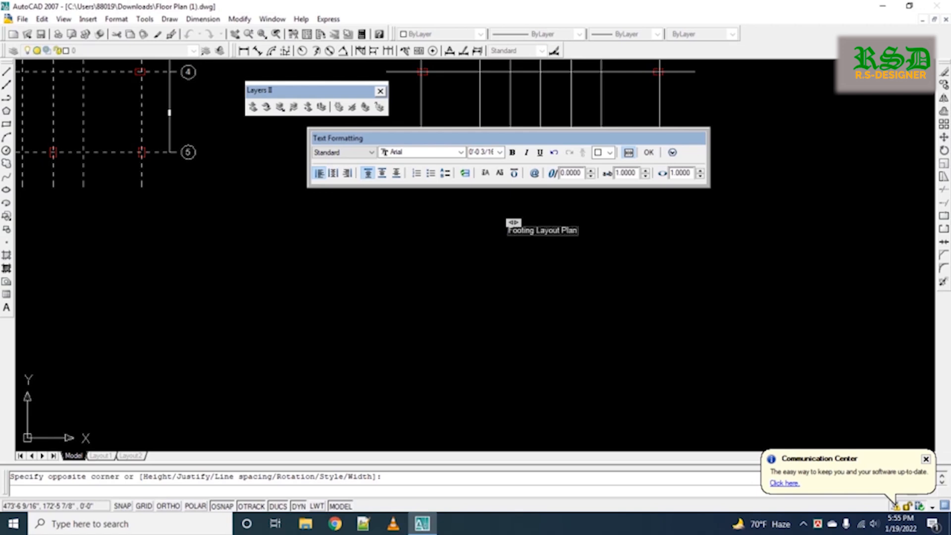
# Set the height of the whole Footing Layout Plan text to 10" and finish the text.
pyautogui.hotkey('ctrl', 'a')
pyautogui.click(490, 152)
pyautogui.moveTo(492, 153); pyautogui.dragTo(367, 153)
pyautogui.press('BackSpace')
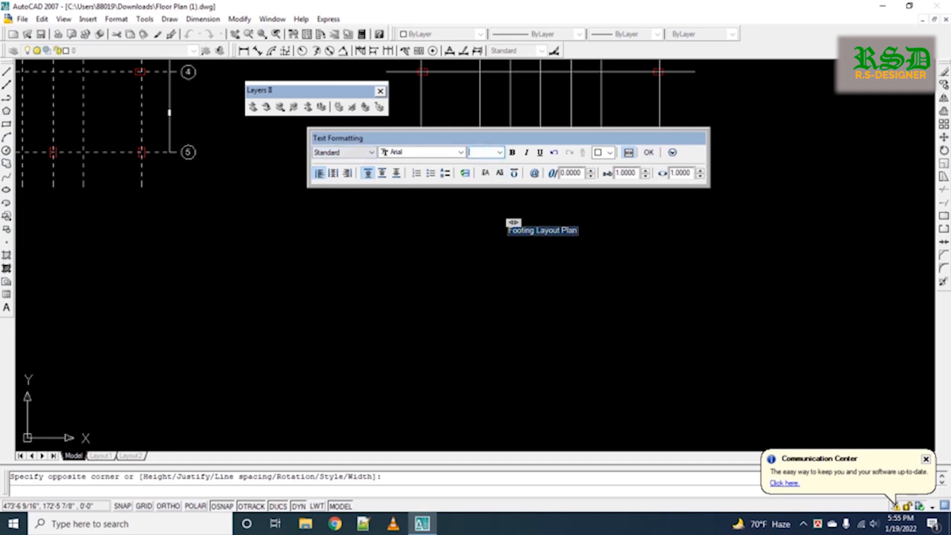
pyautogui.press('Return')
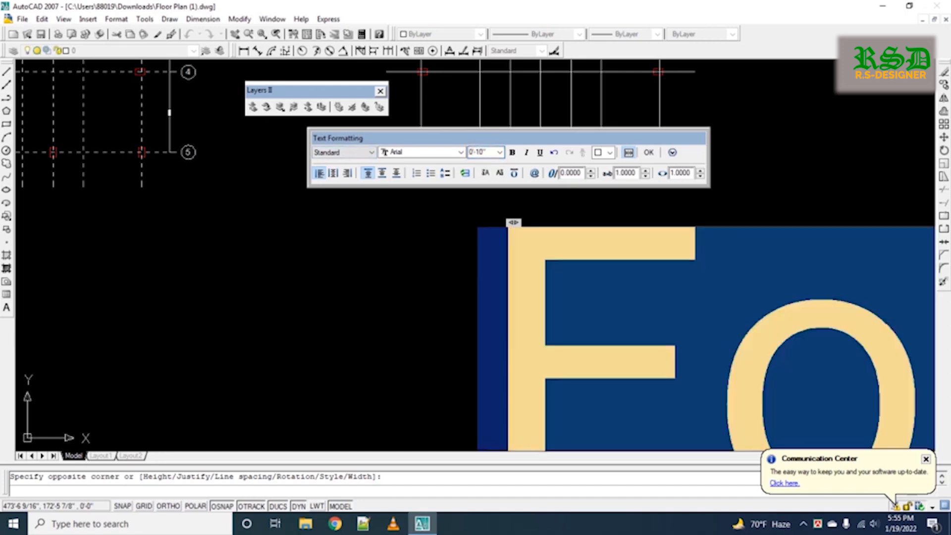
pyautogui.click(648, 152)
pyautogui.scroll(-5, 485, 223)
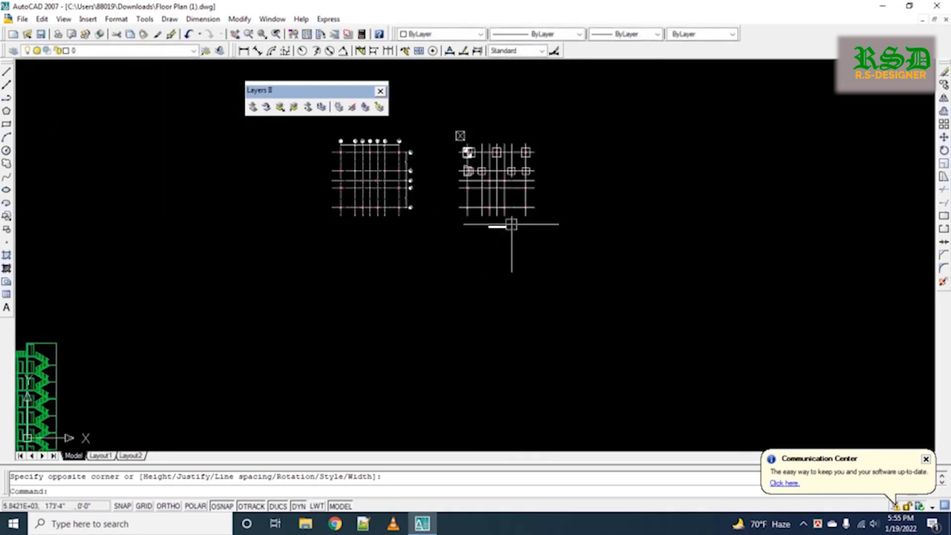
# Make the Footing Layout Plan title bold and underlined.
pyautogui.scroll(5, 511, 224)
pyautogui.doubleClick(470, 232)
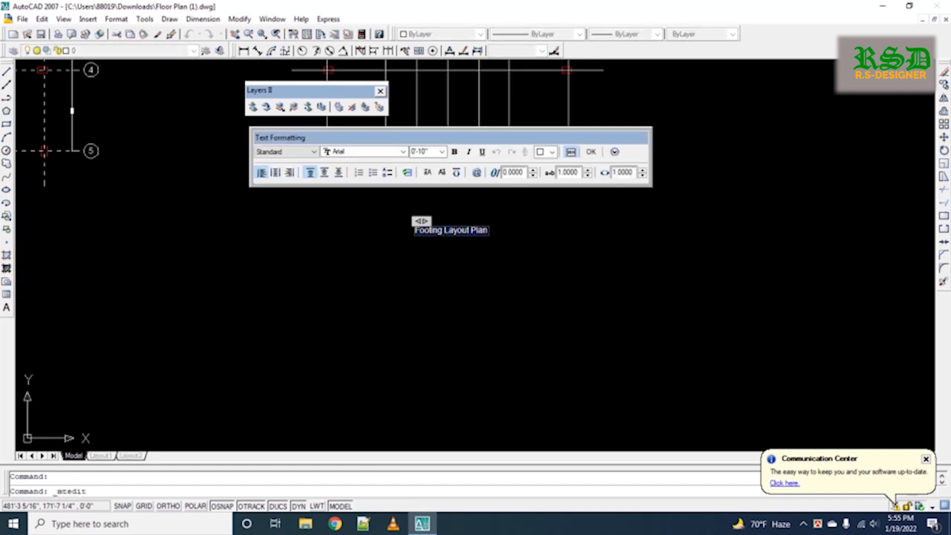
pyautogui.click(483, 151)
pyautogui.click(455, 152)
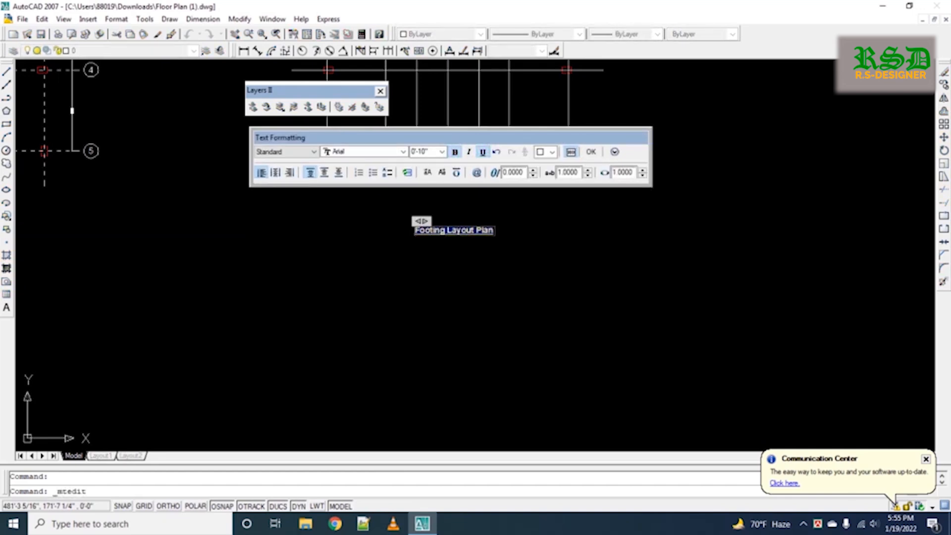
pyautogui.click(591, 151)
# Move the Footing Layout Plan title up and slightly left, close beneath the grid lines of the footing layout.
pyautogui.scroll(6, 457, 238)
pyautogui.click(455, 233)
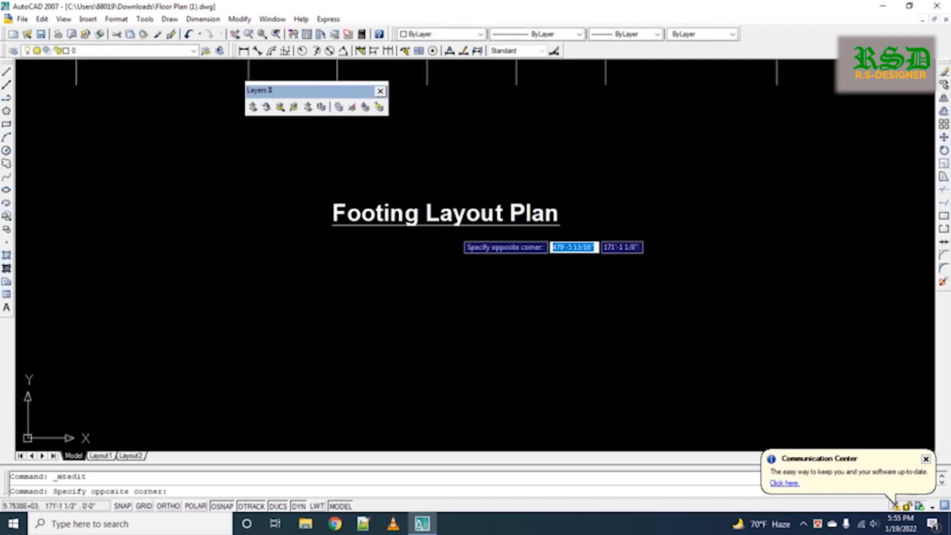
pyautogui.click(439, 227)
pyautogui.write('m')
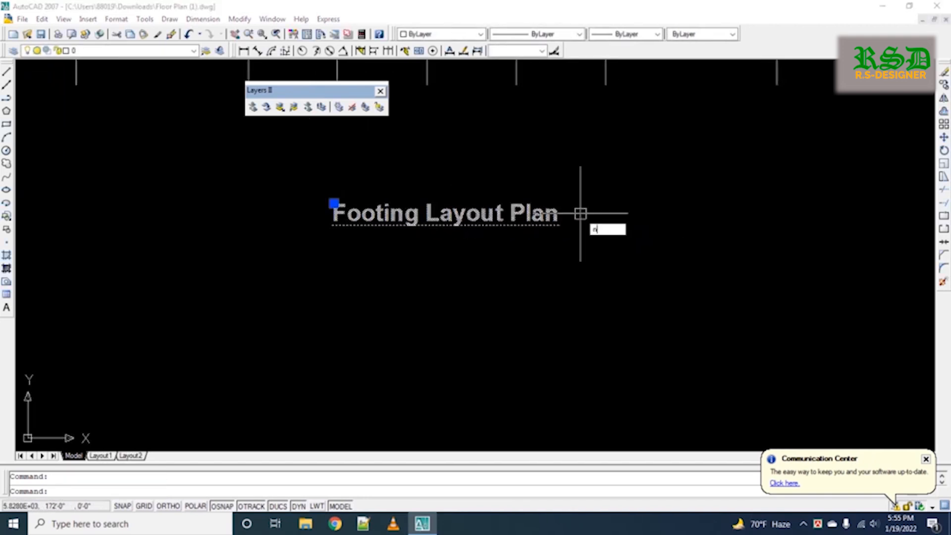
pyautogui.press('Return')
pyautogui.scroll(-2, 585, 238)
pyautogui.click(604, 276)
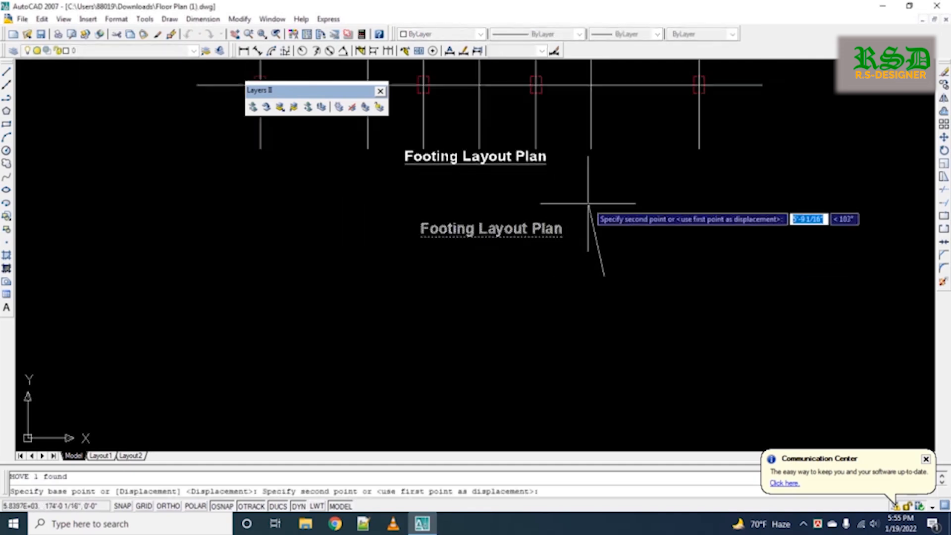
pyautogui.click(586, 218)
pyautogui.press('Escape')
pyautogui.scroll(-5, 574, 242)
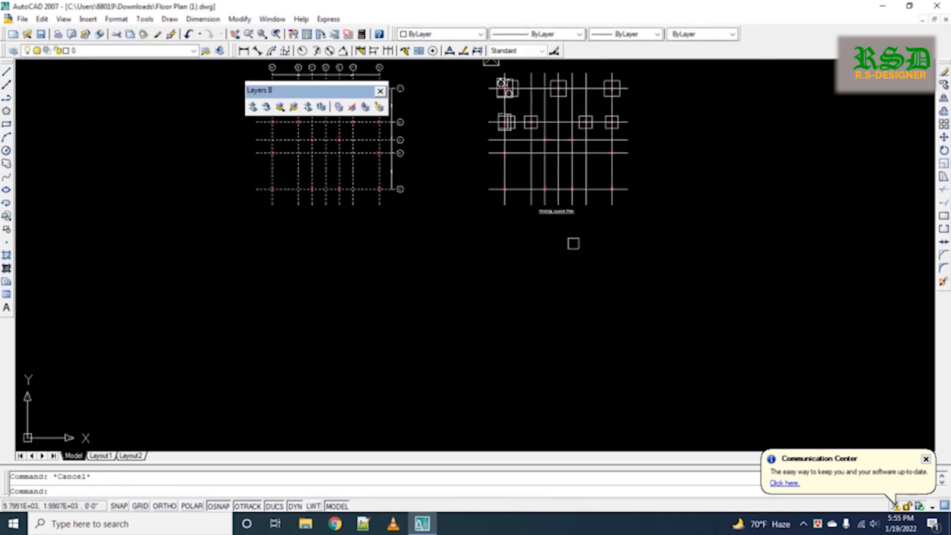
pyautogui.moveTo(526, 208)
pyautogui.mouseDown(button='middle')
pyautogui.moveTo(544, 309)
pyautogui.moveTo(462, 315)
pyautogui.mouseUp(button='middle')
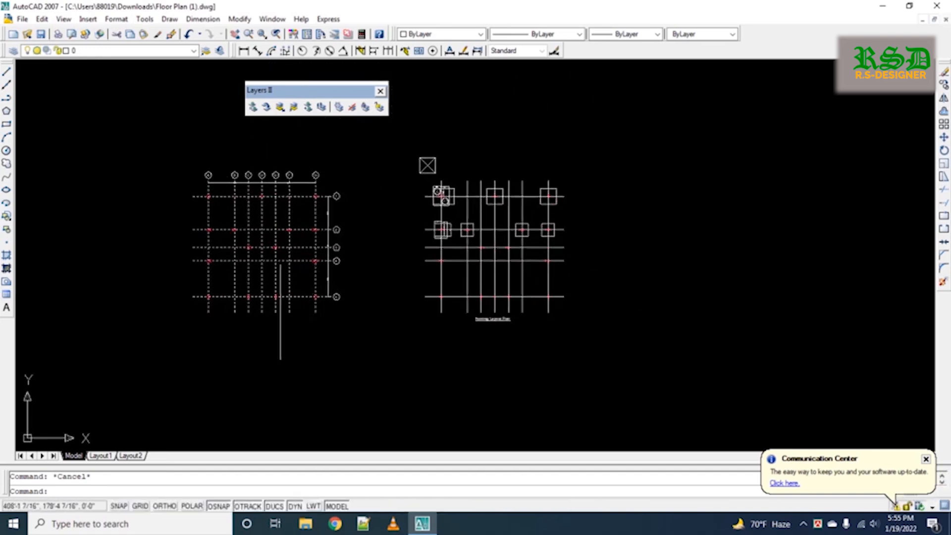